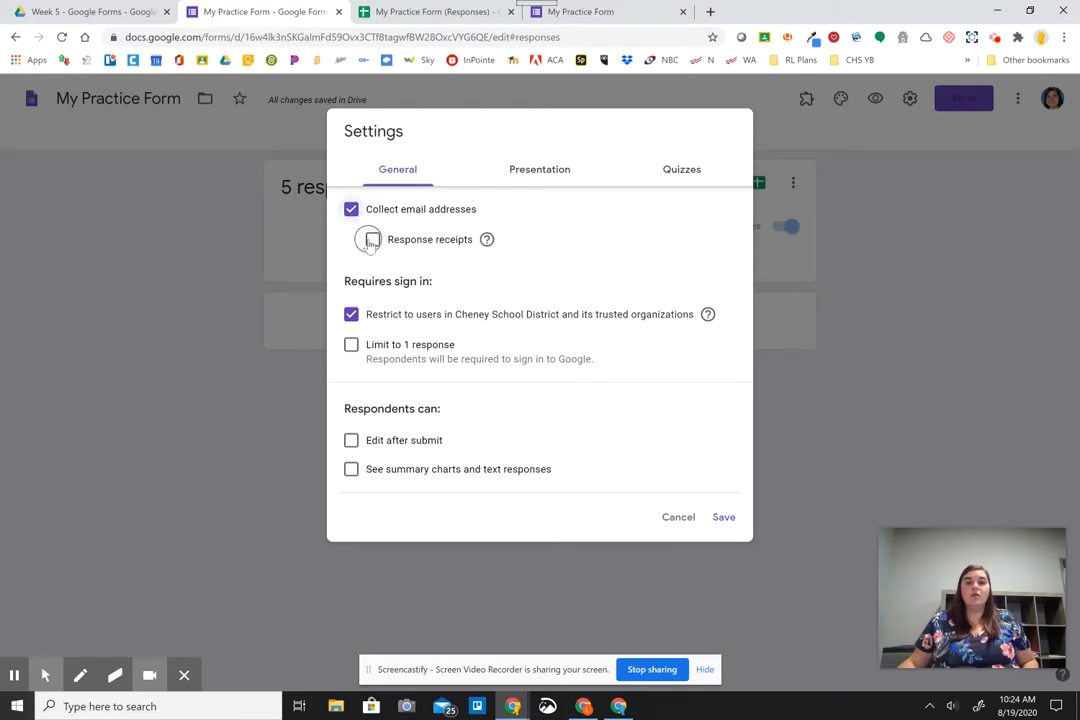
Stop collecting email addresses and allow respondents from outside the school district.
click(487, 241)
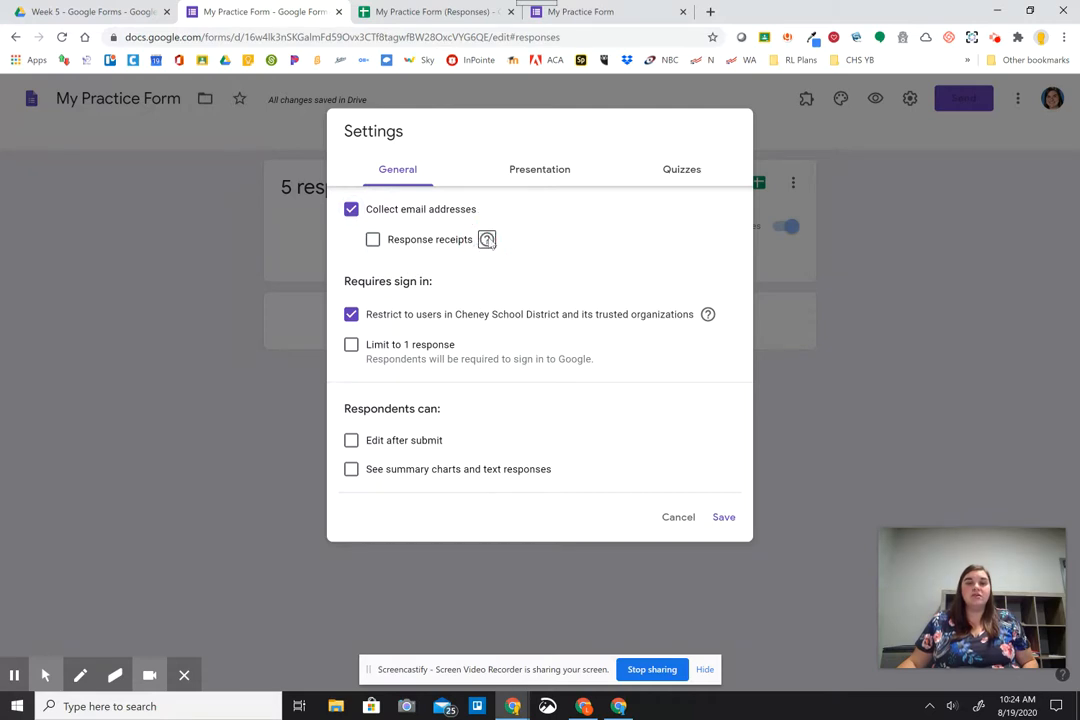
click(354, 213)
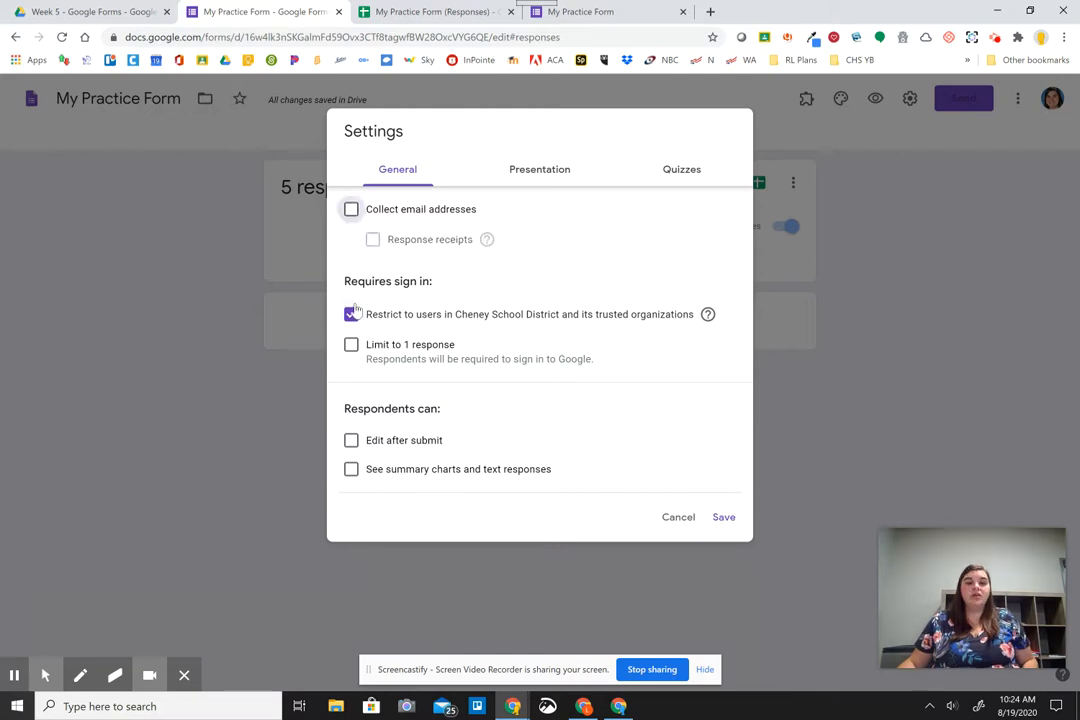
click(352, 314)
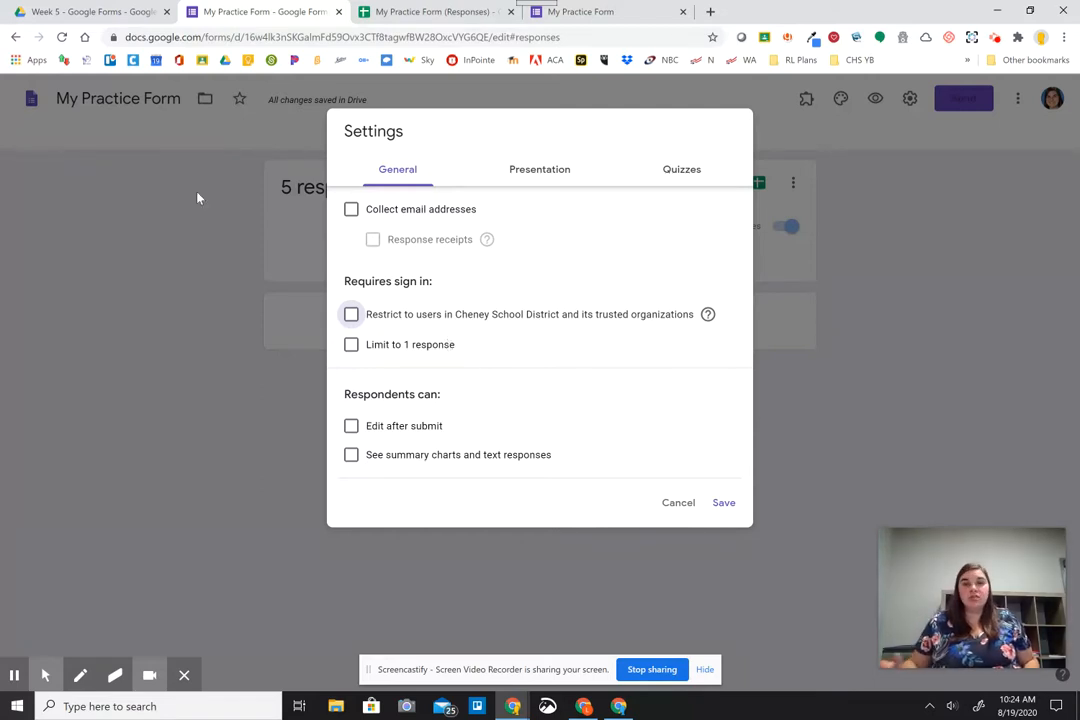
Try the Limit to 1 response option, then leave it unchecked.
click(350, 347)
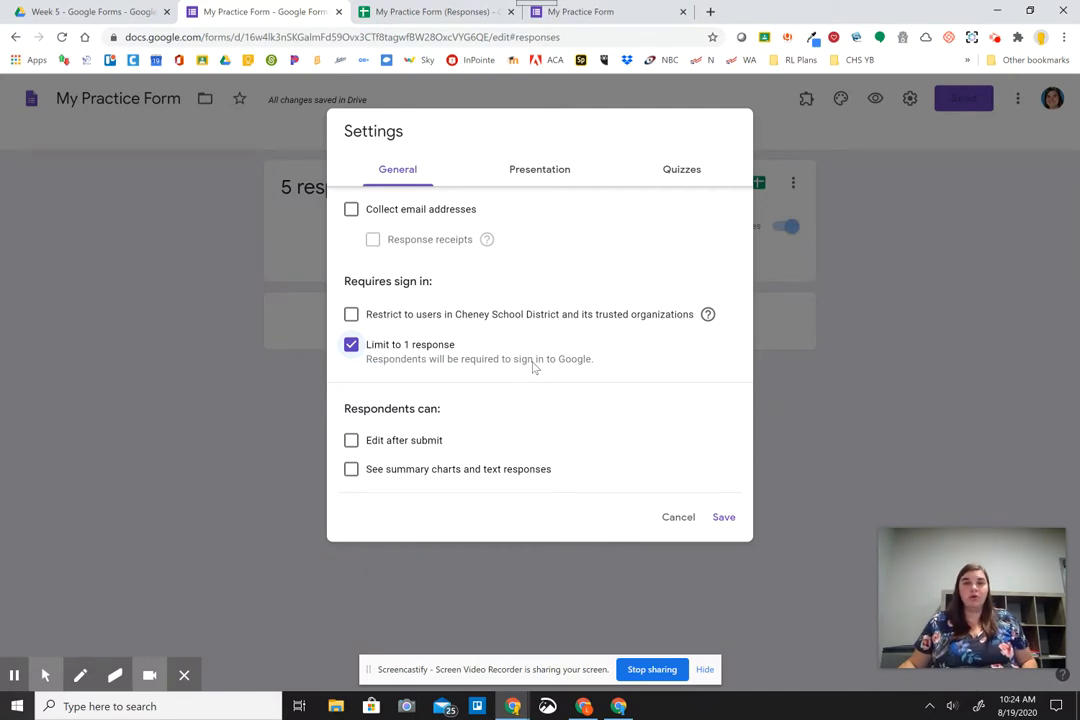
click(571, 364)
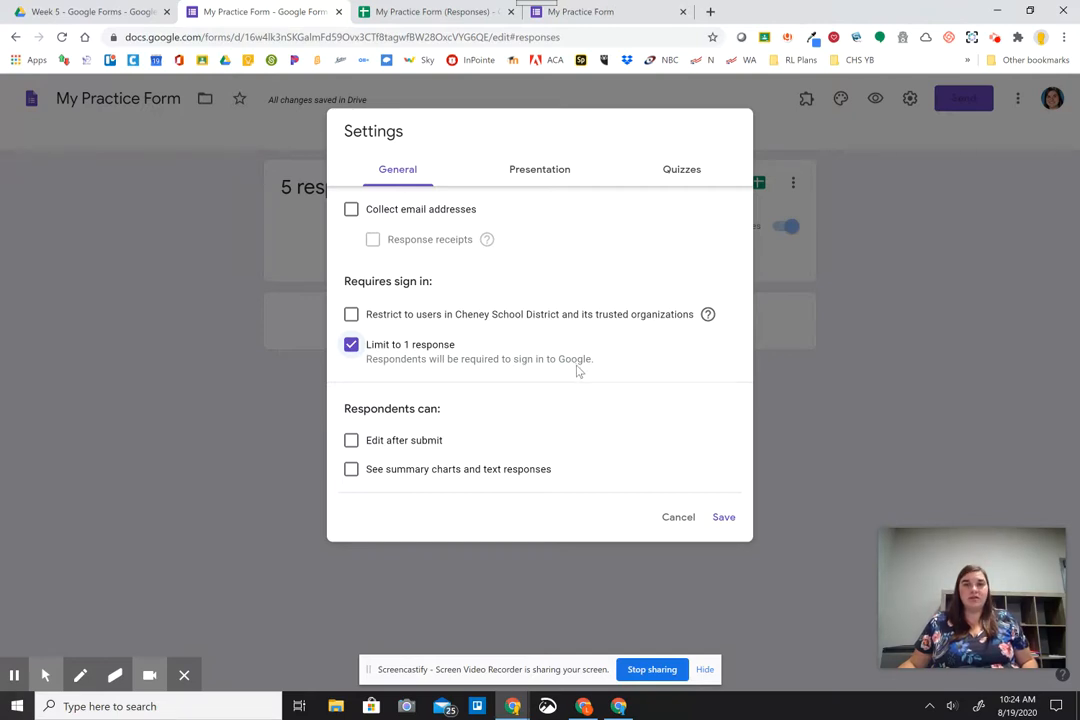
click(350, 345)
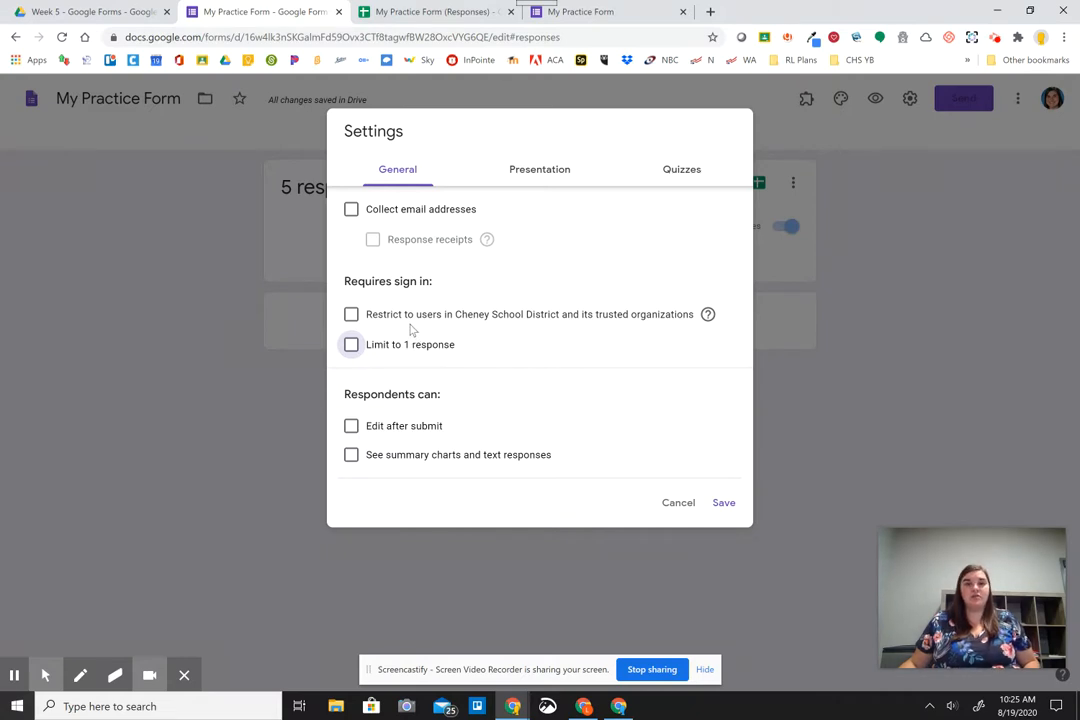
click(435, 432)
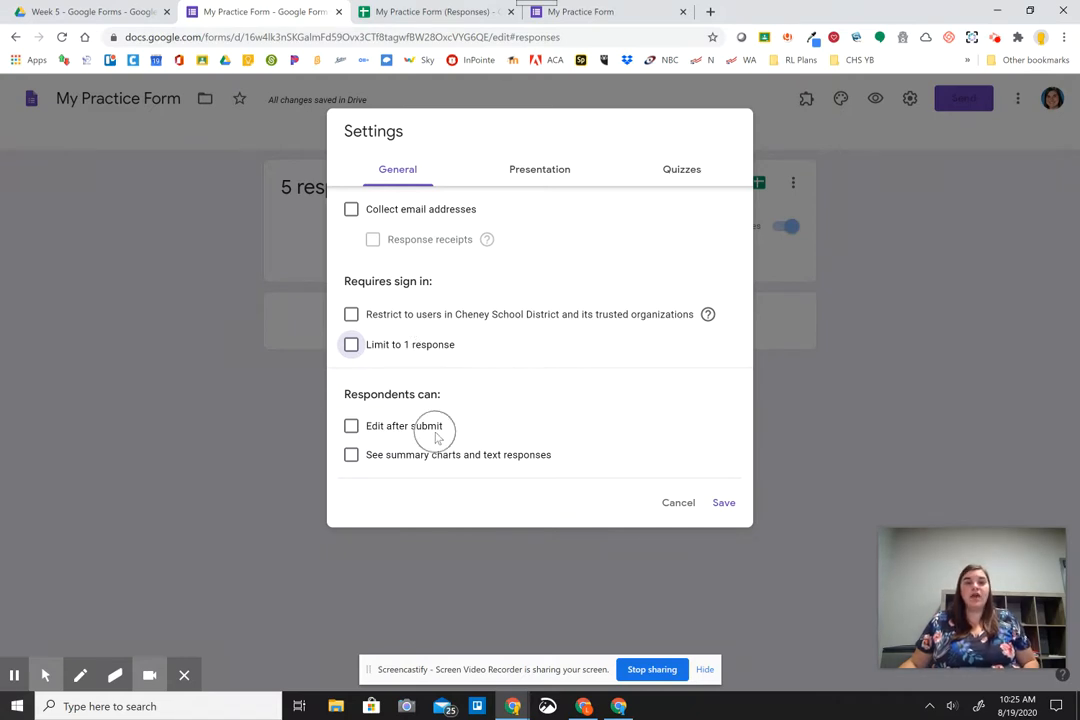
click(436, 462)
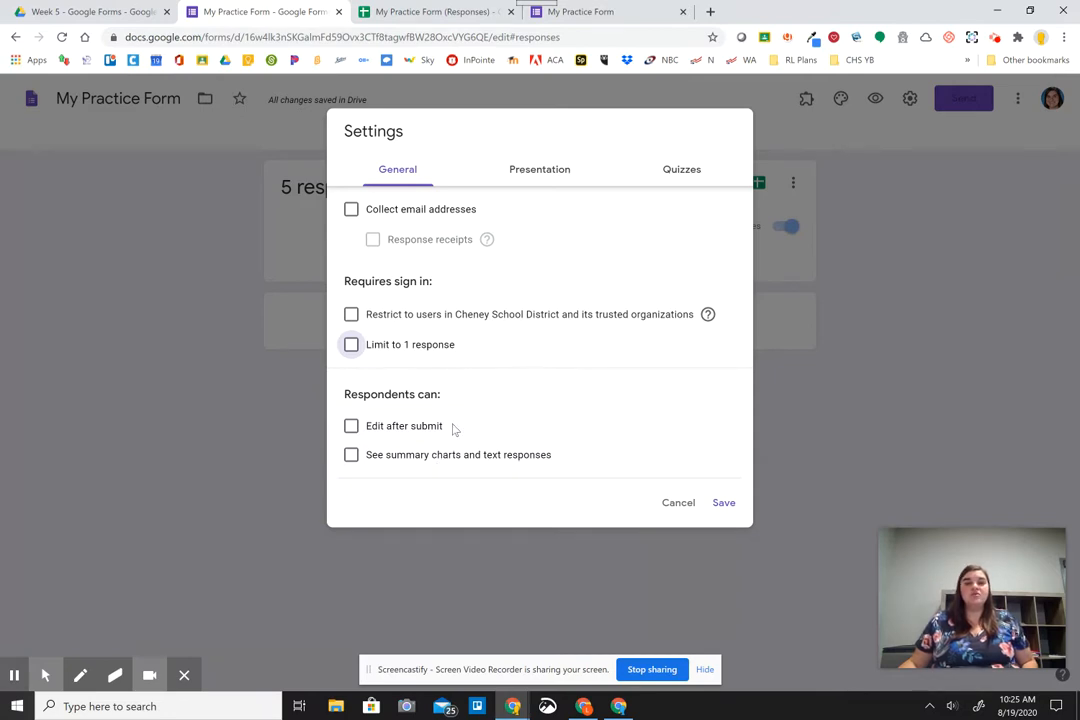
click(576, 14)
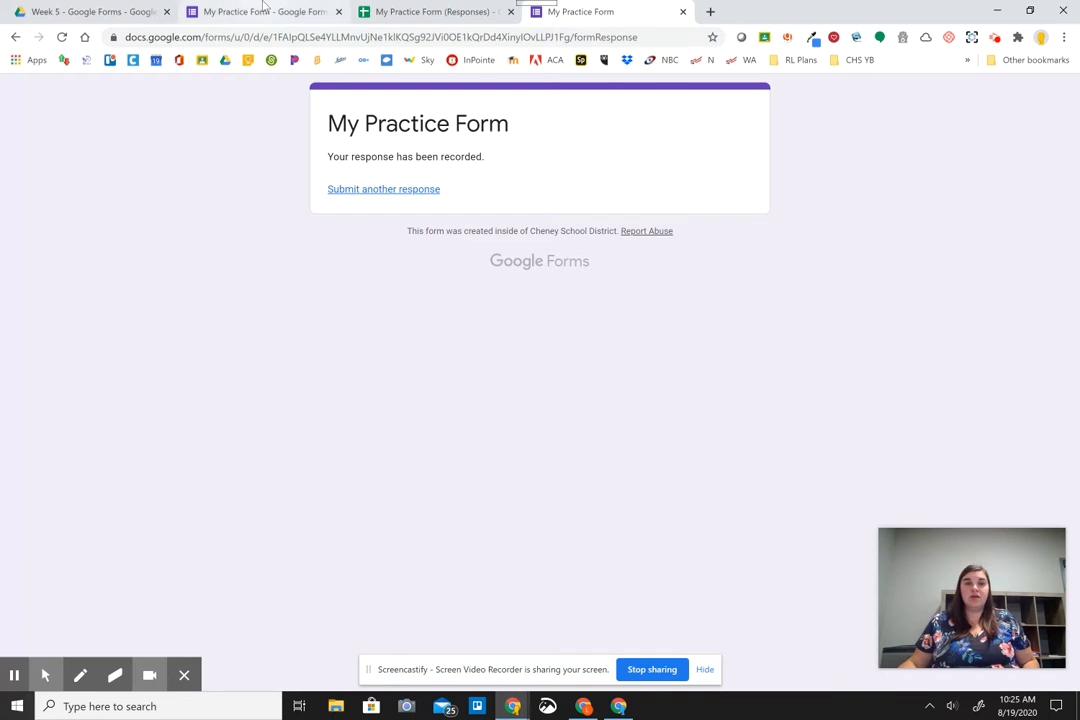
click(263, 11)
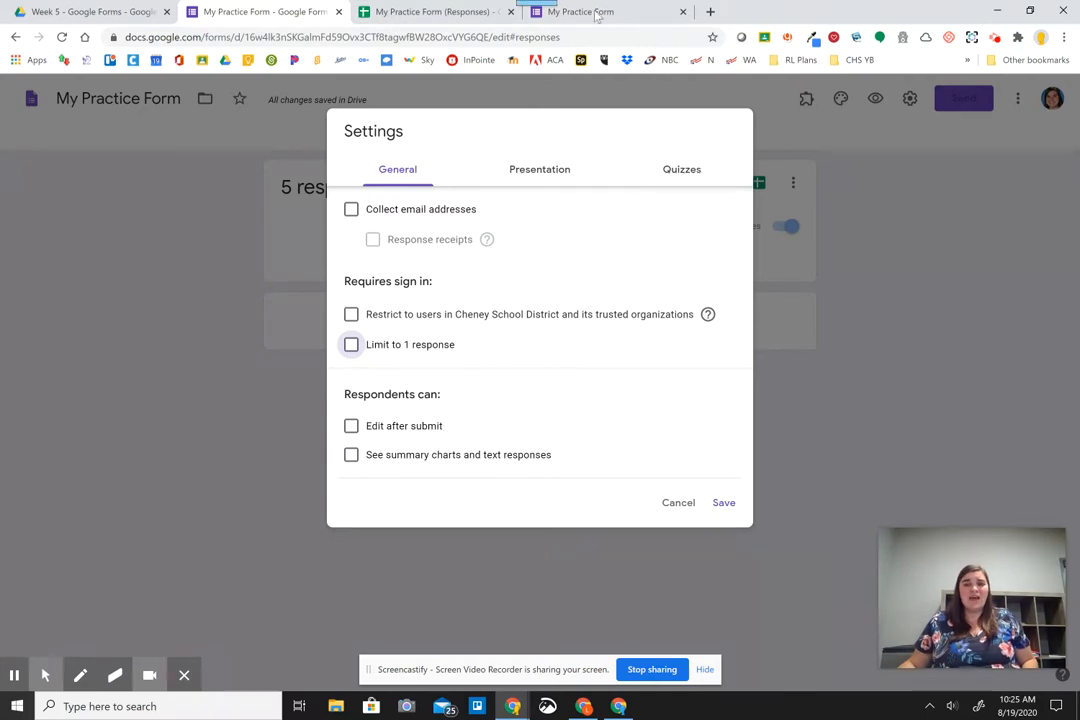
click(540, 12)
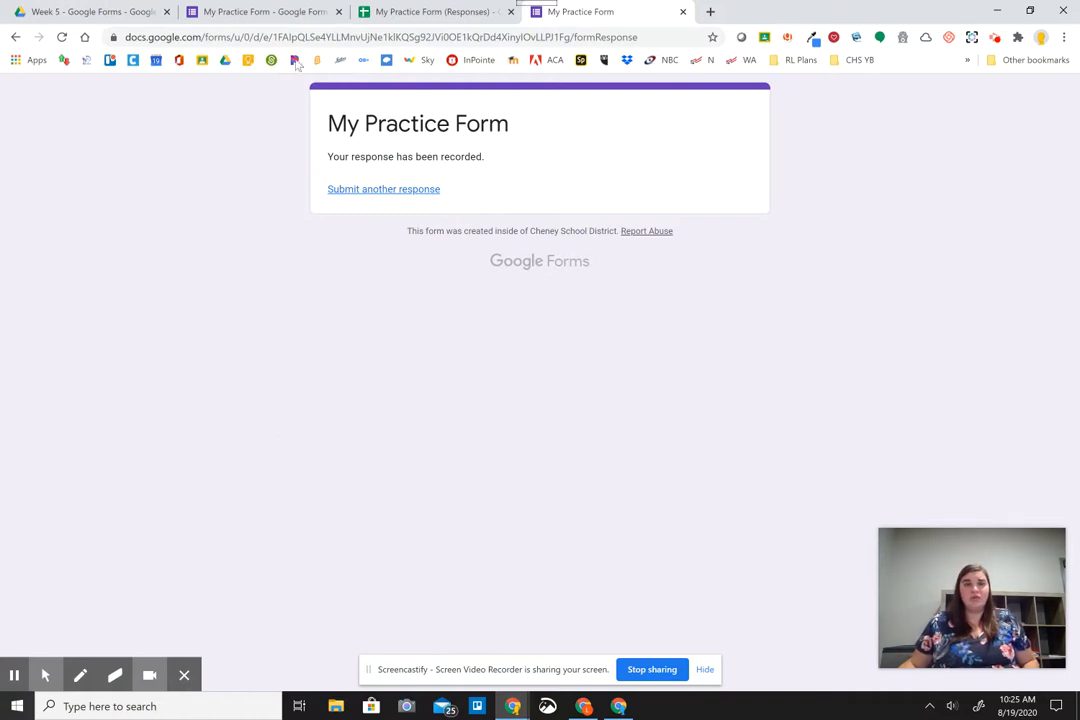
click(270, 10)
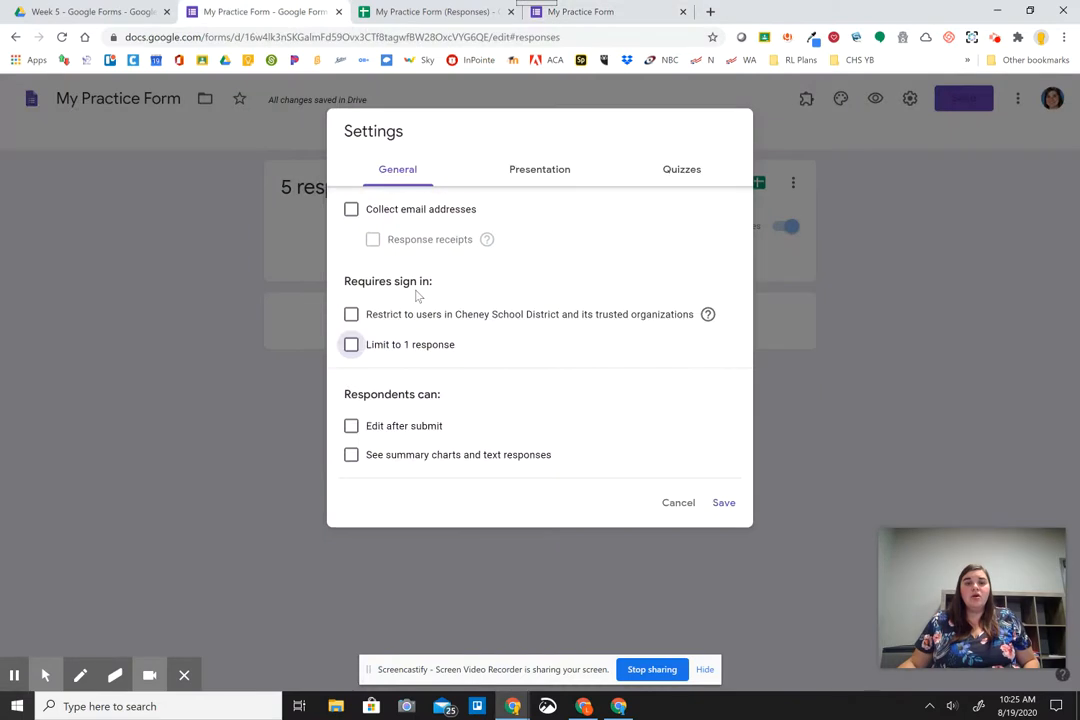
Show the Presentation settings and start a fresh blank response in the live form's tab.
click(543, 175)
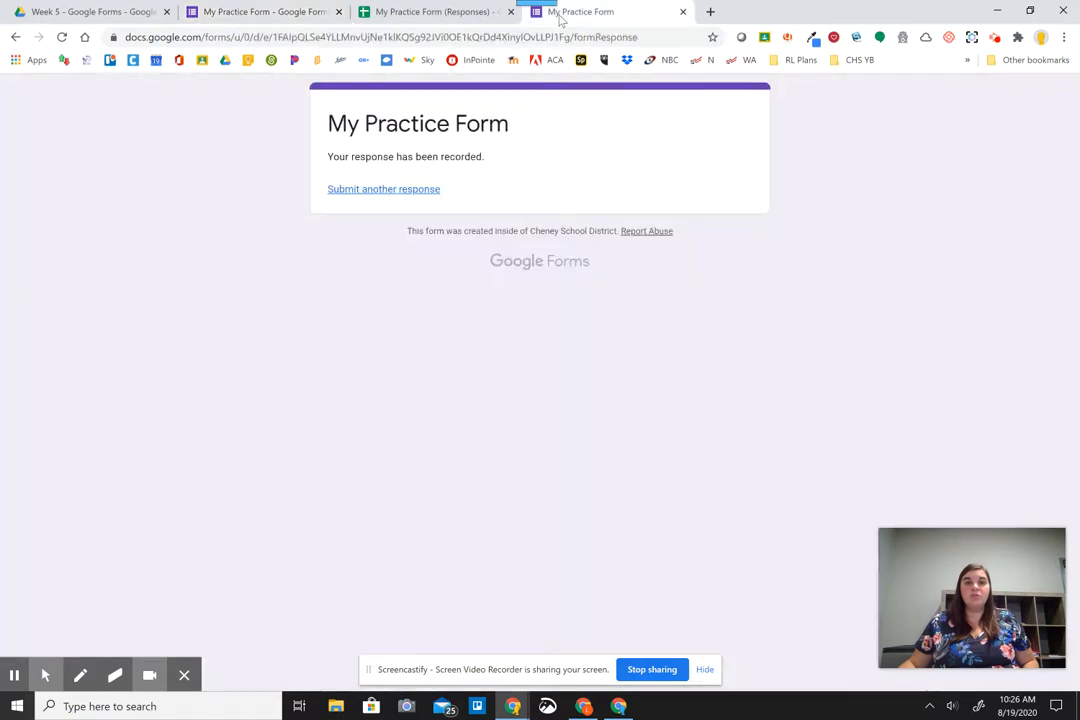
click(540, 14)
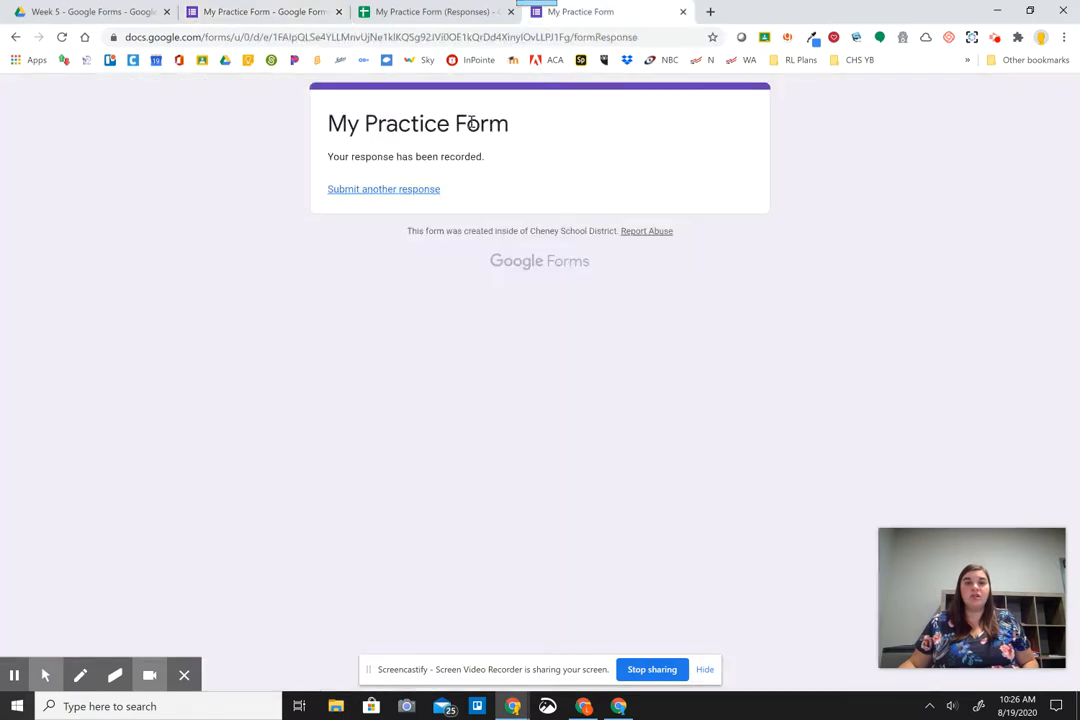
click(420, 197)
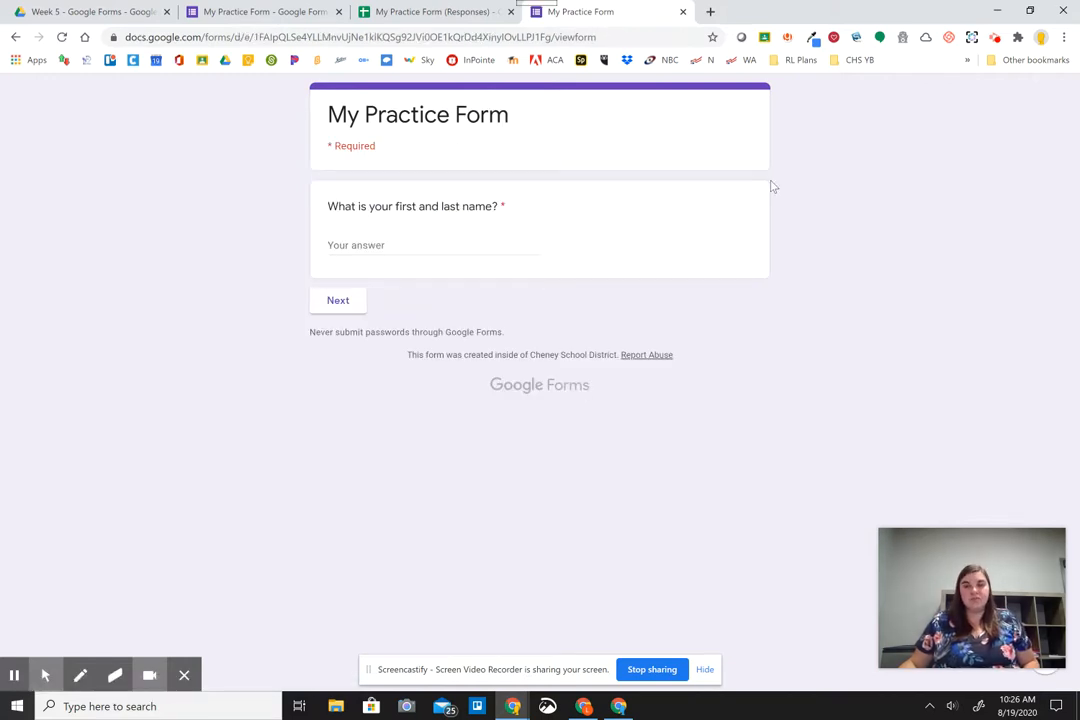
click(288, 12)
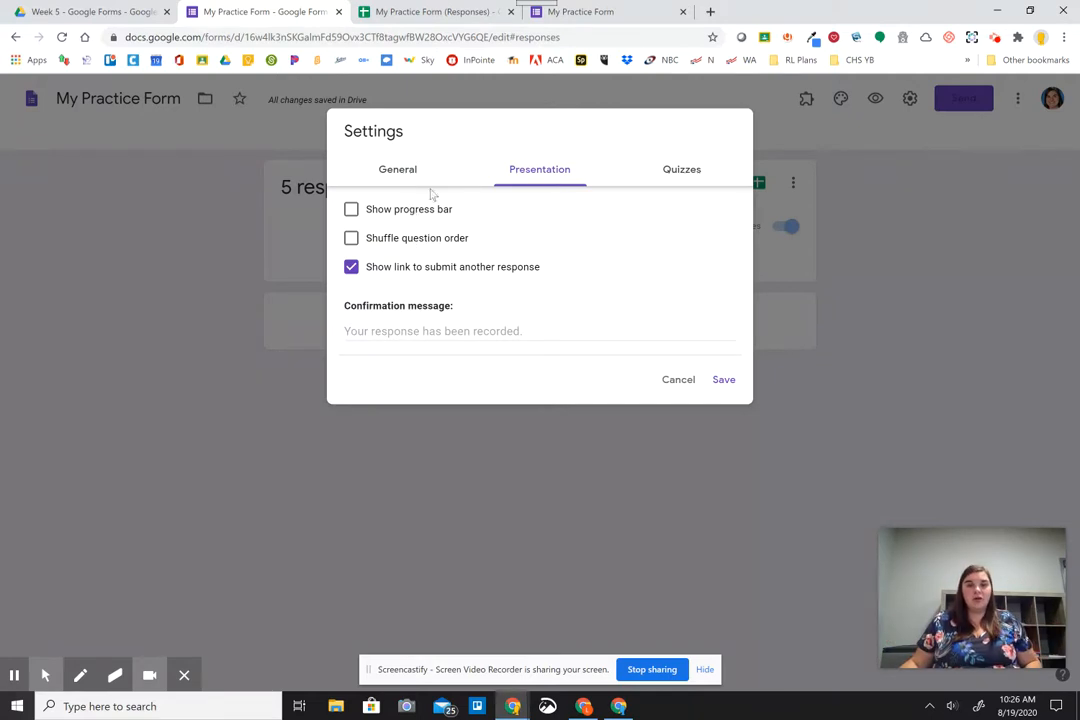
click(580, 11)
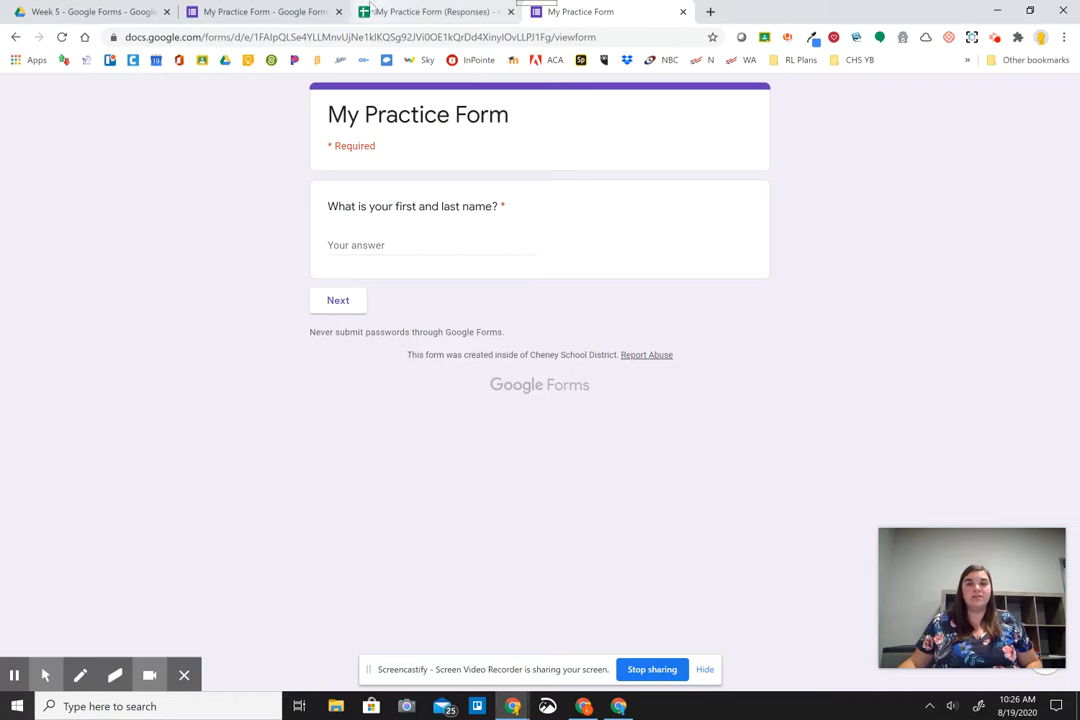
click(305, 7)
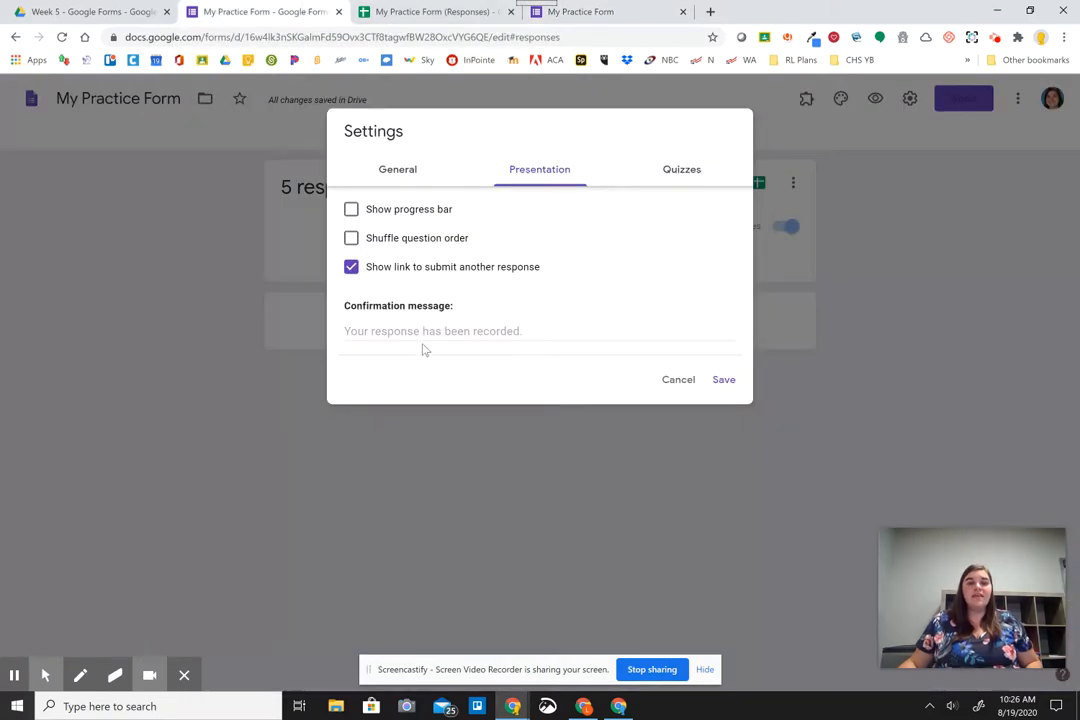
Write the confirmation message 'Thank you so much for checking with me today! I'm excited to learn with you!'.
click(530, 332)
text(Tha)
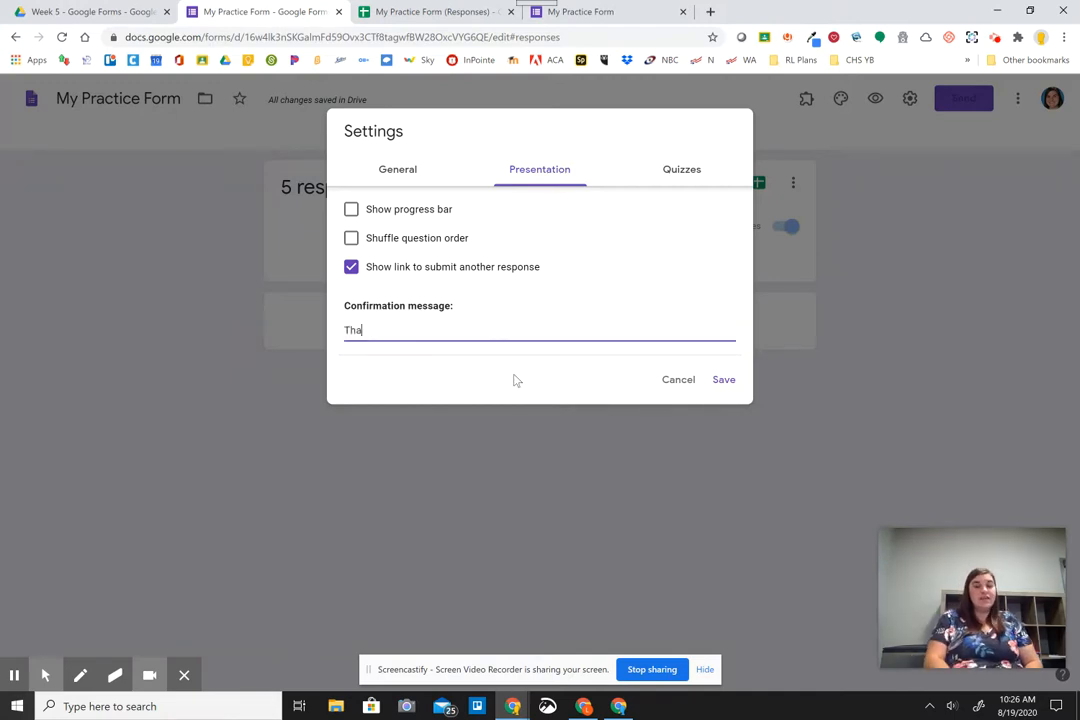
text(nk you somu)
key(BackSpace)
key(BackSpace)
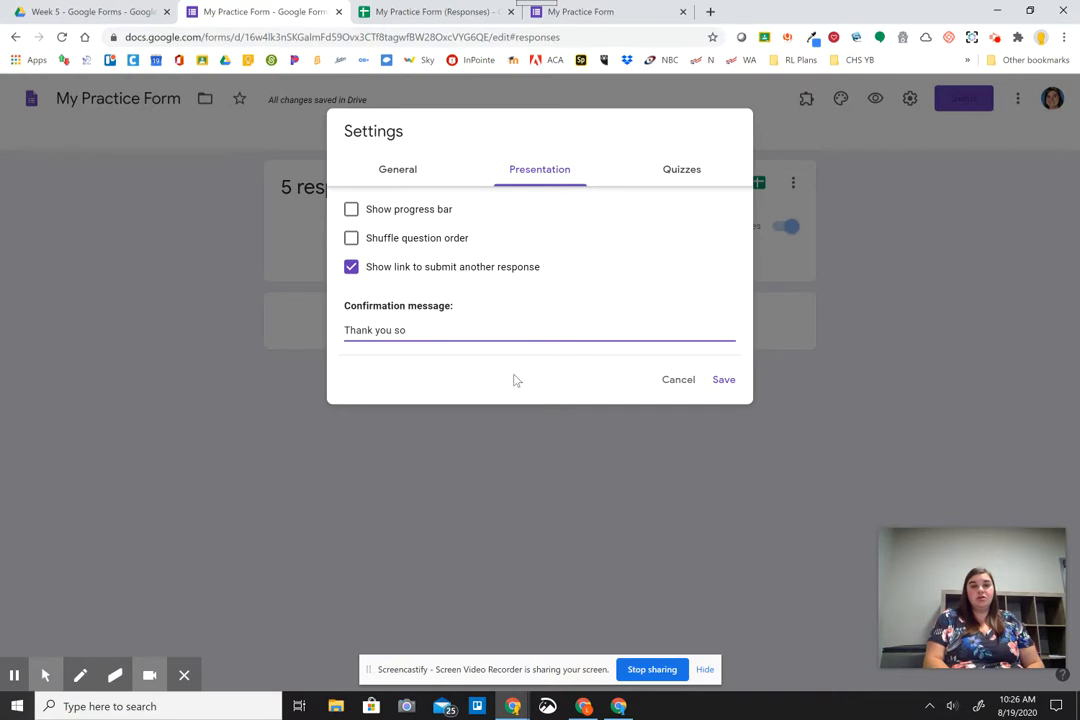
text(much)
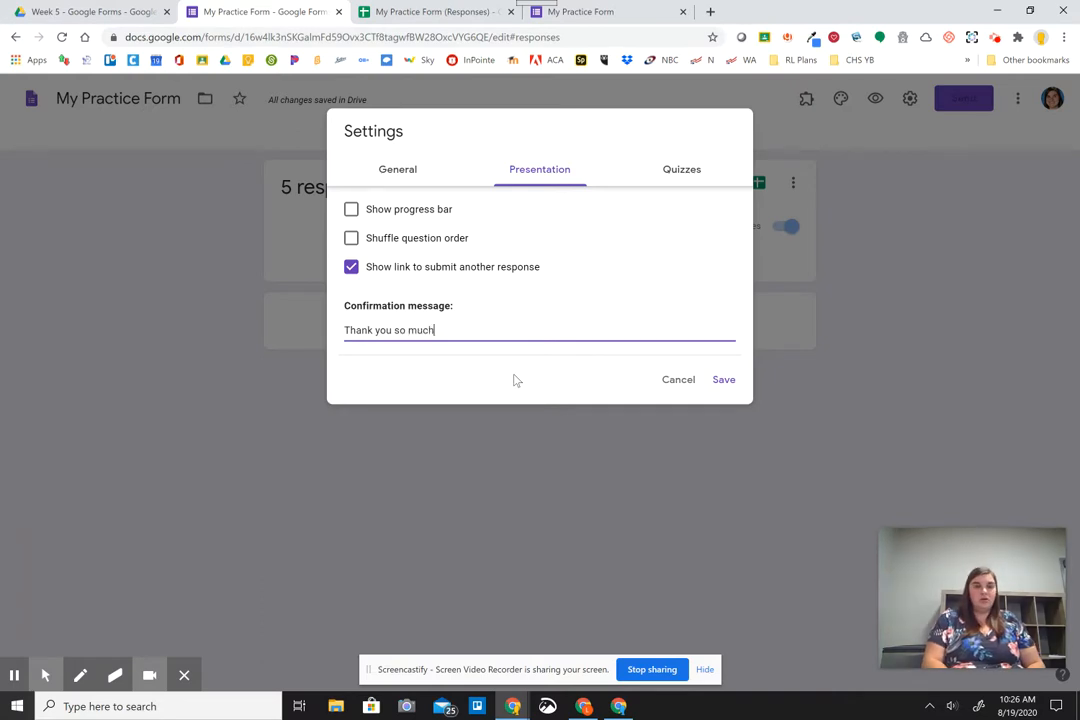
text( for checking )
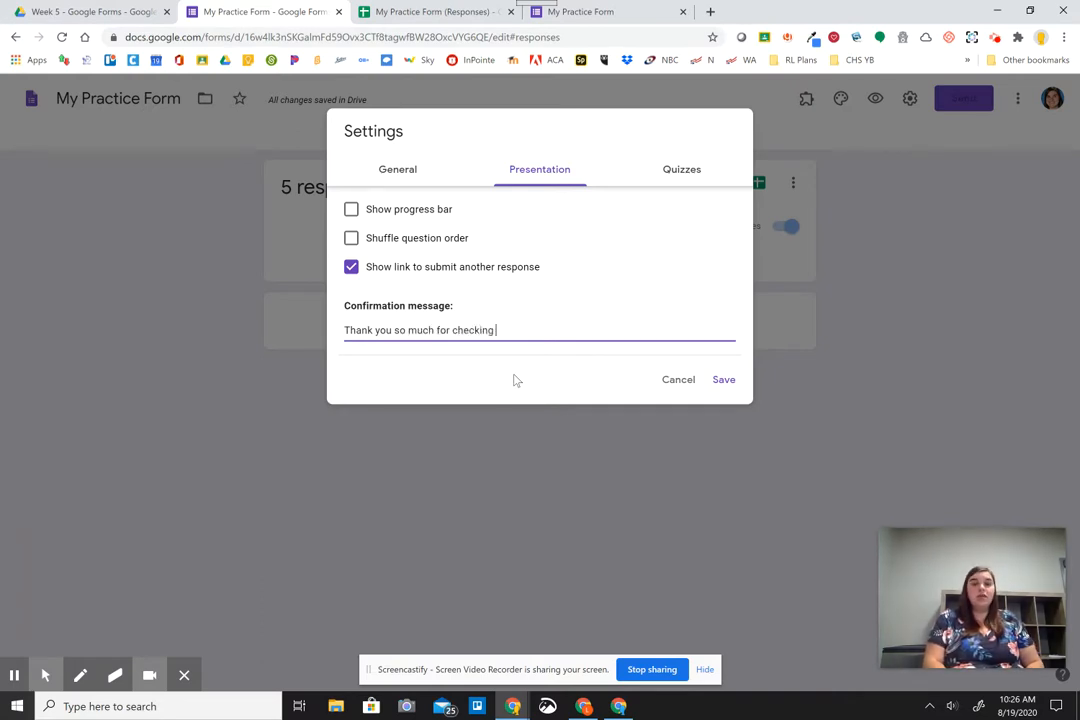
text(with me today! )
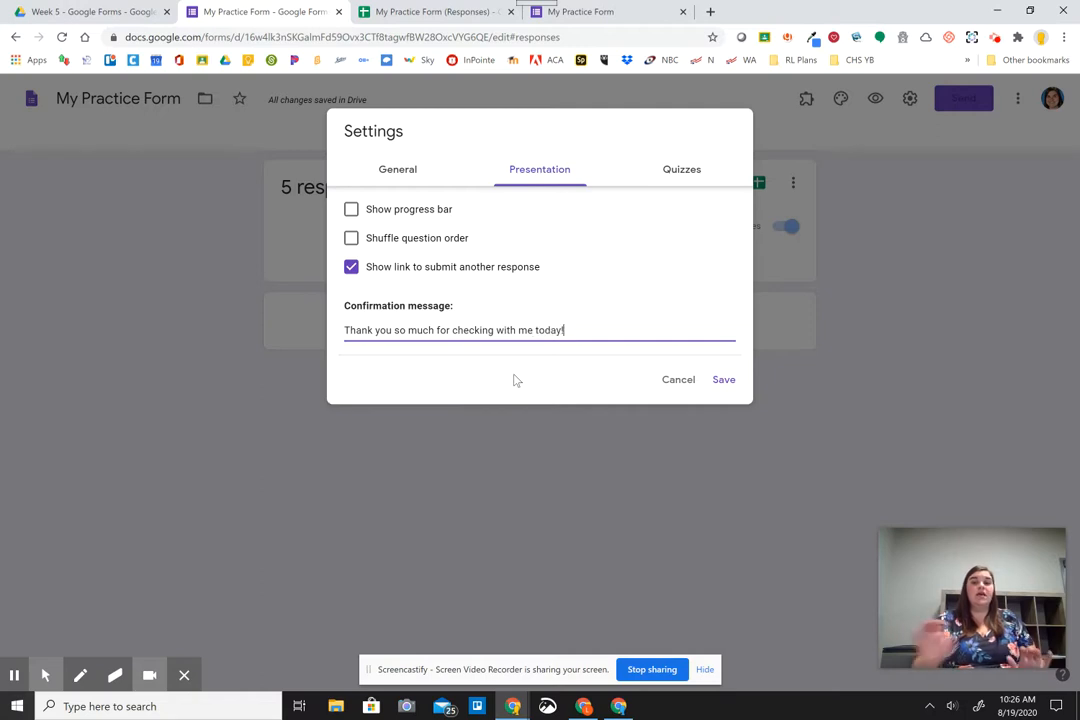
text(I'm excited to learn with youy)
key(BackSpace)
text(!)
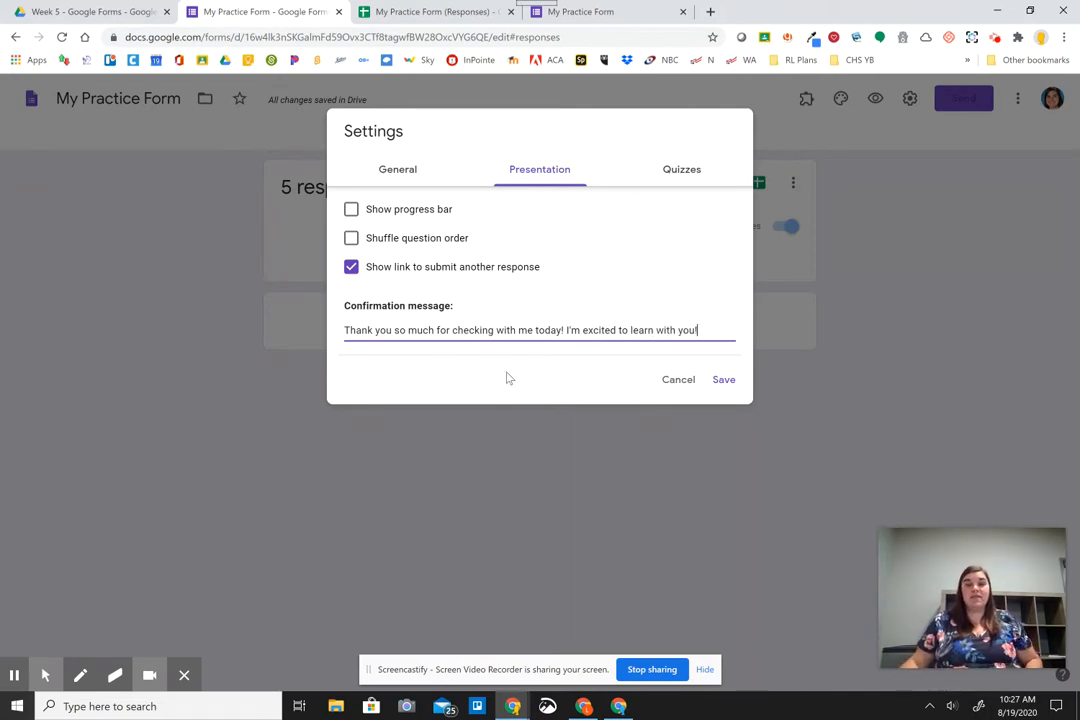
Save the message, turn off the submit-another-response link, and save the presentation settings.
click(720, 383)
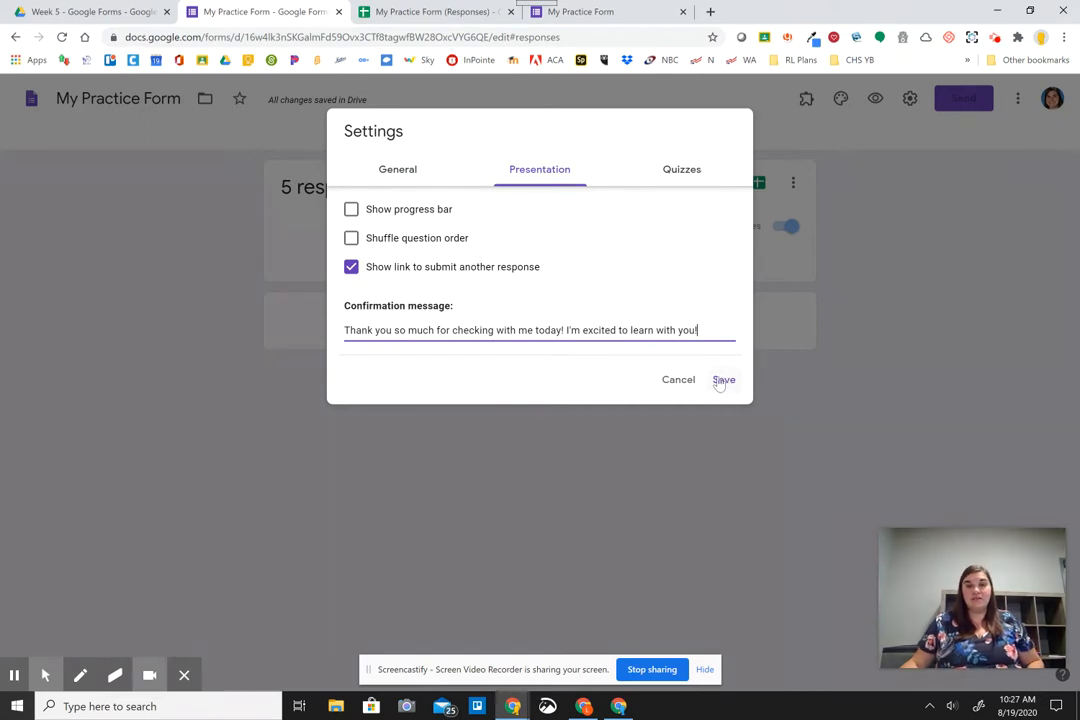
click(351, 267)
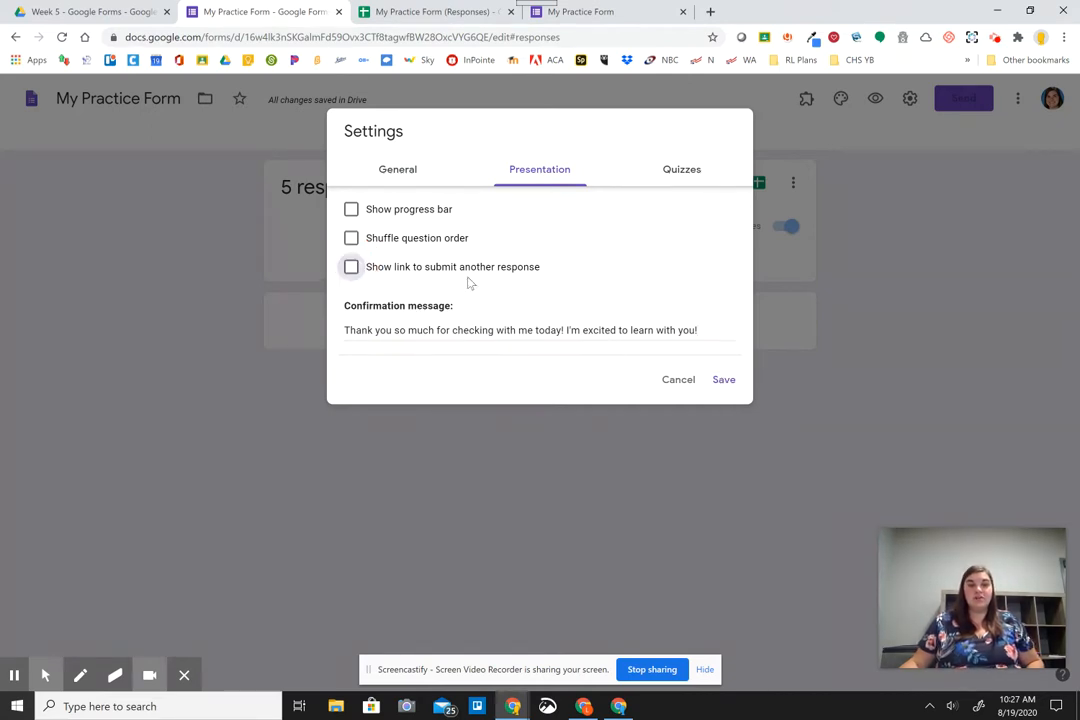
click(726, 380)
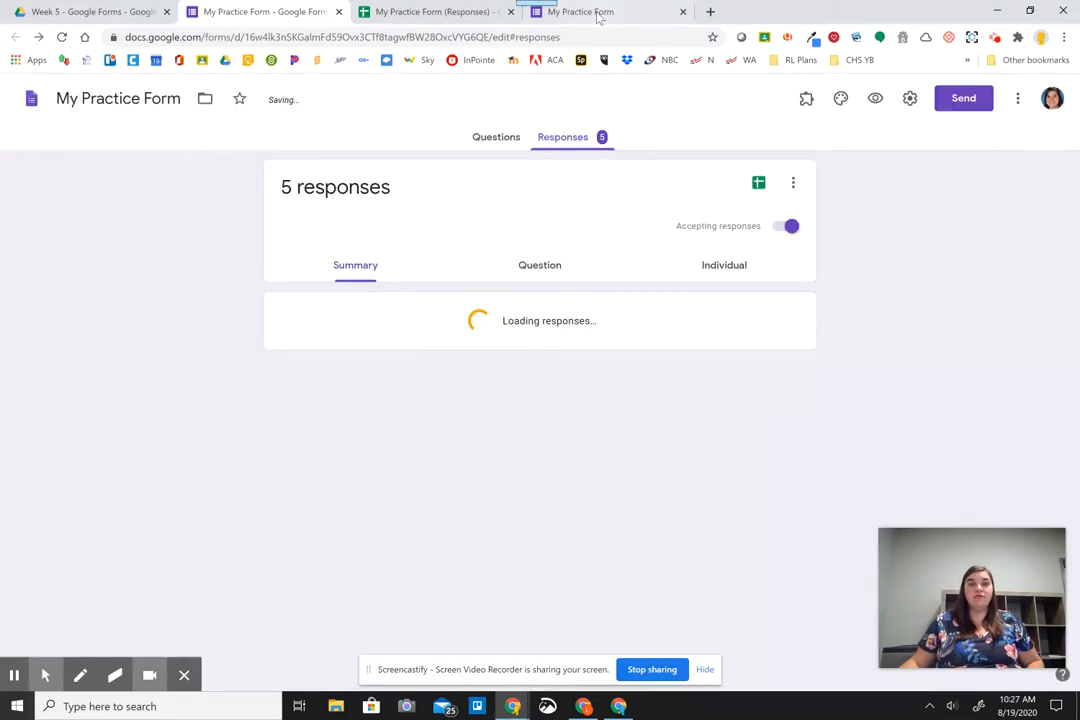
On the live form, enter the respondent's name and continue to the next section.
click(580, 11)
click(423, 247)
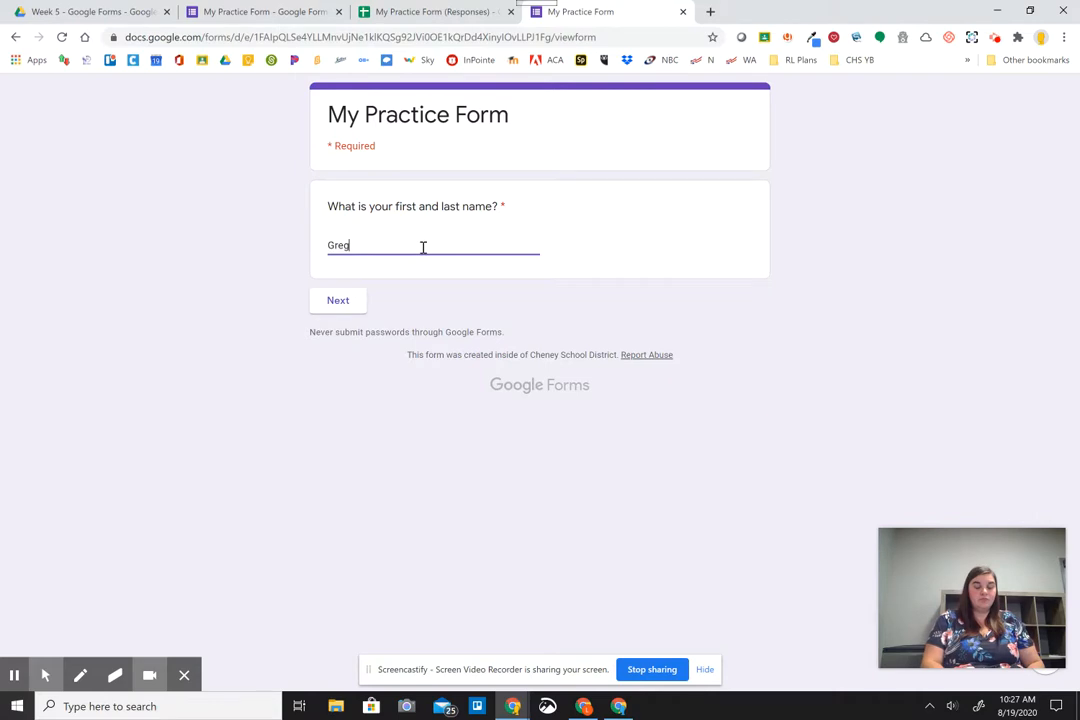
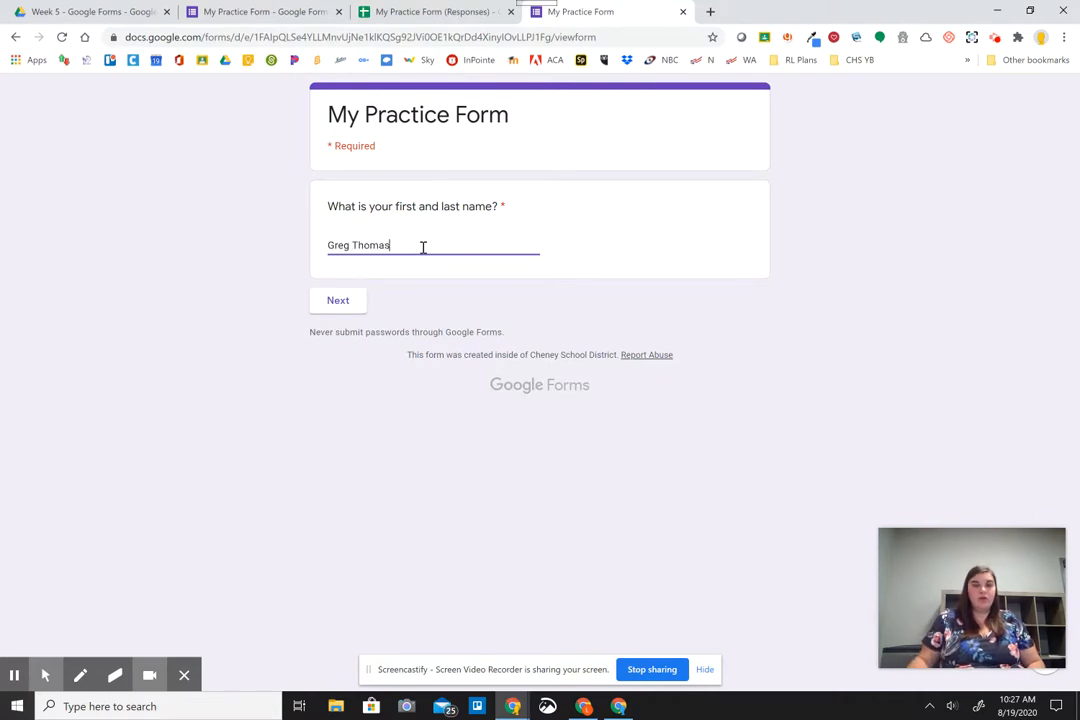
click(358, 302)
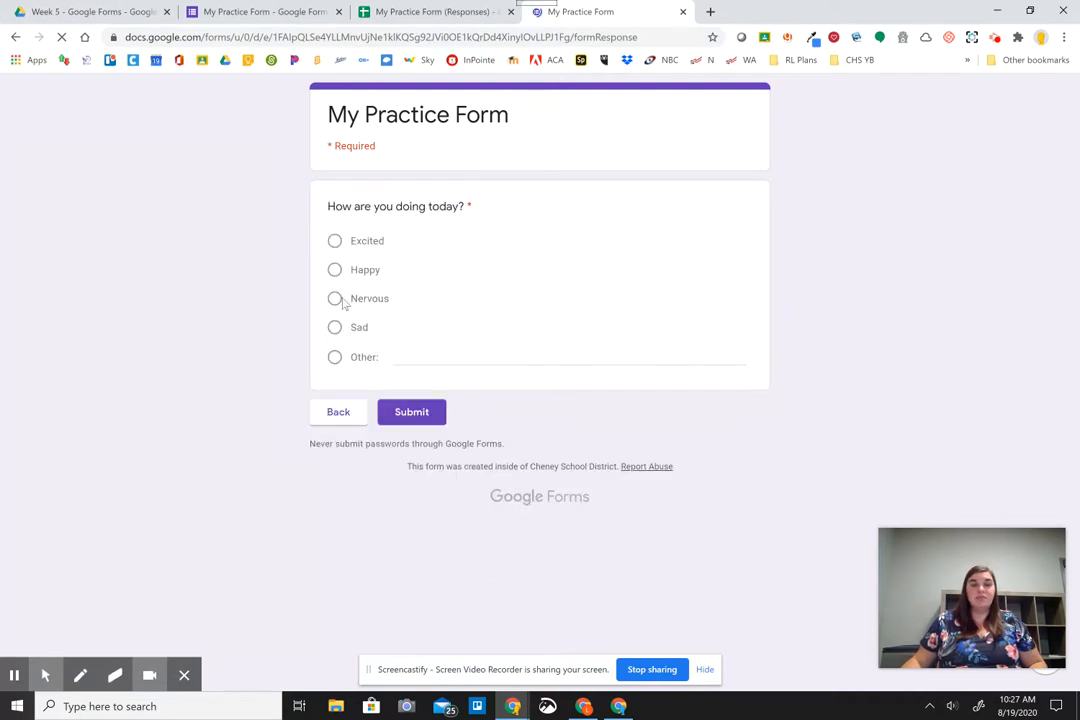
Answer Nervous, submit the test response, and view the thank-you confirmation.
click(356, 299)
click(393, 412)
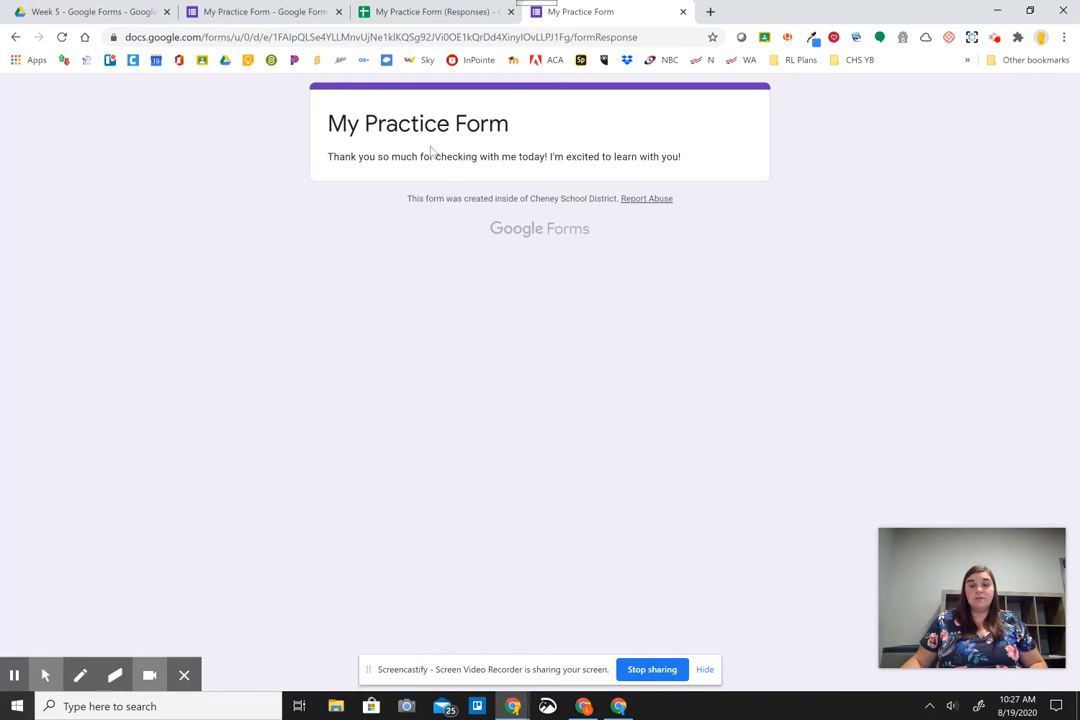
drag(330, 156, 709, 156)
click(701, 159)
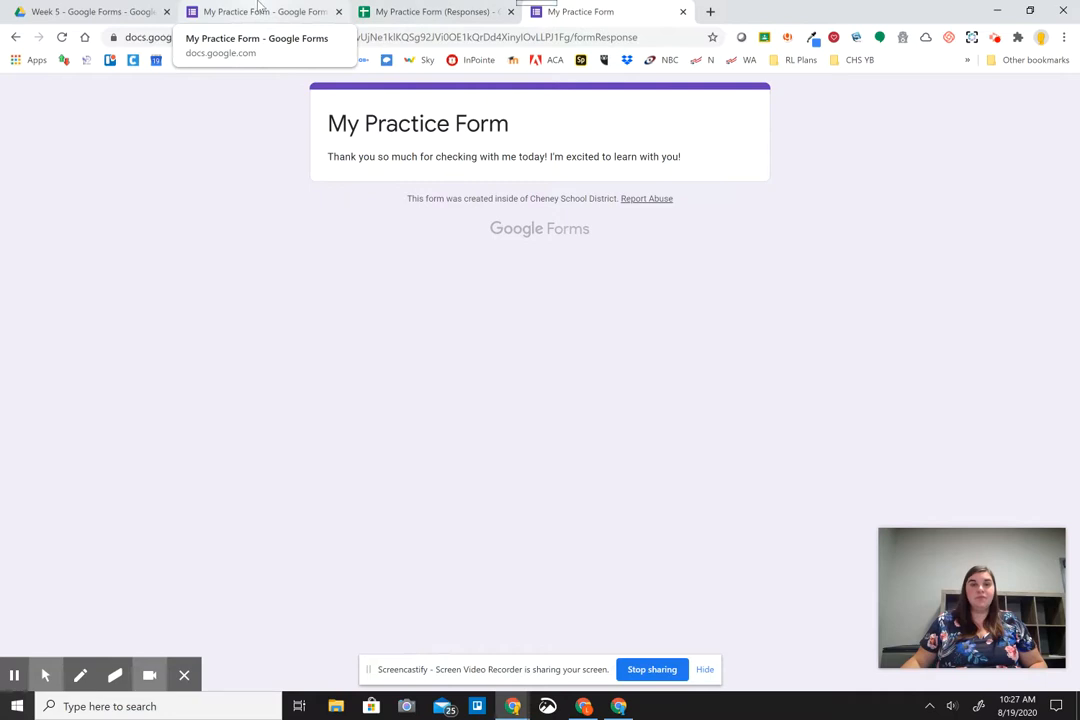
Show the Responses summary with 6 responses and bring up the Quizzes settings.
click(258, 8)
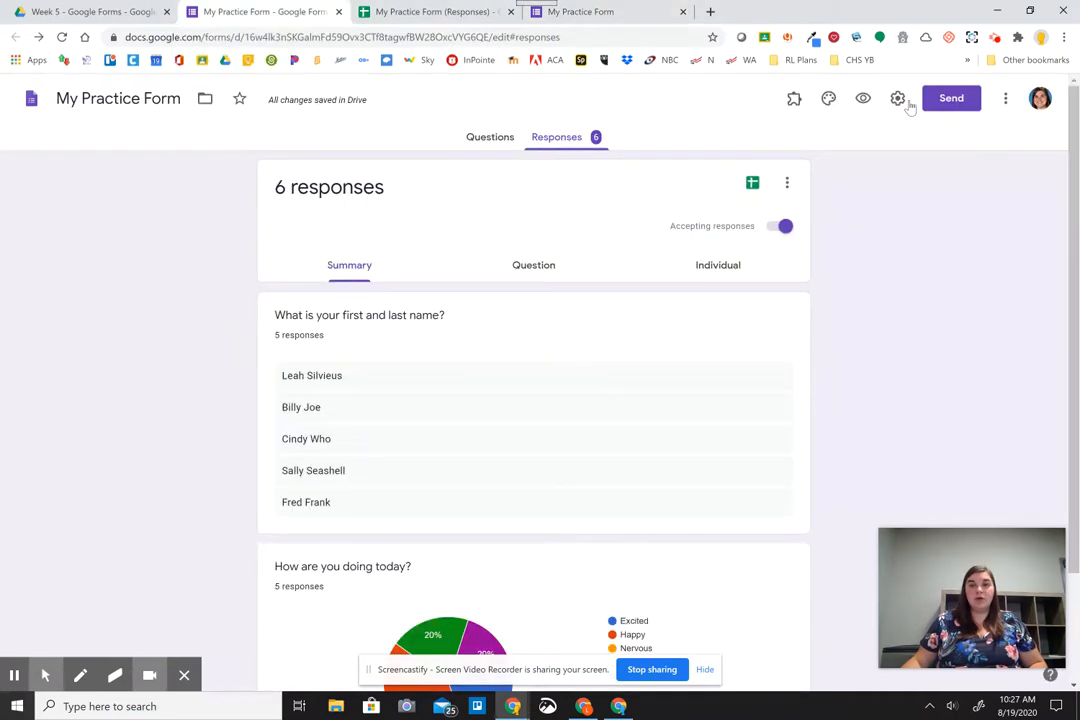
click(898, 99)
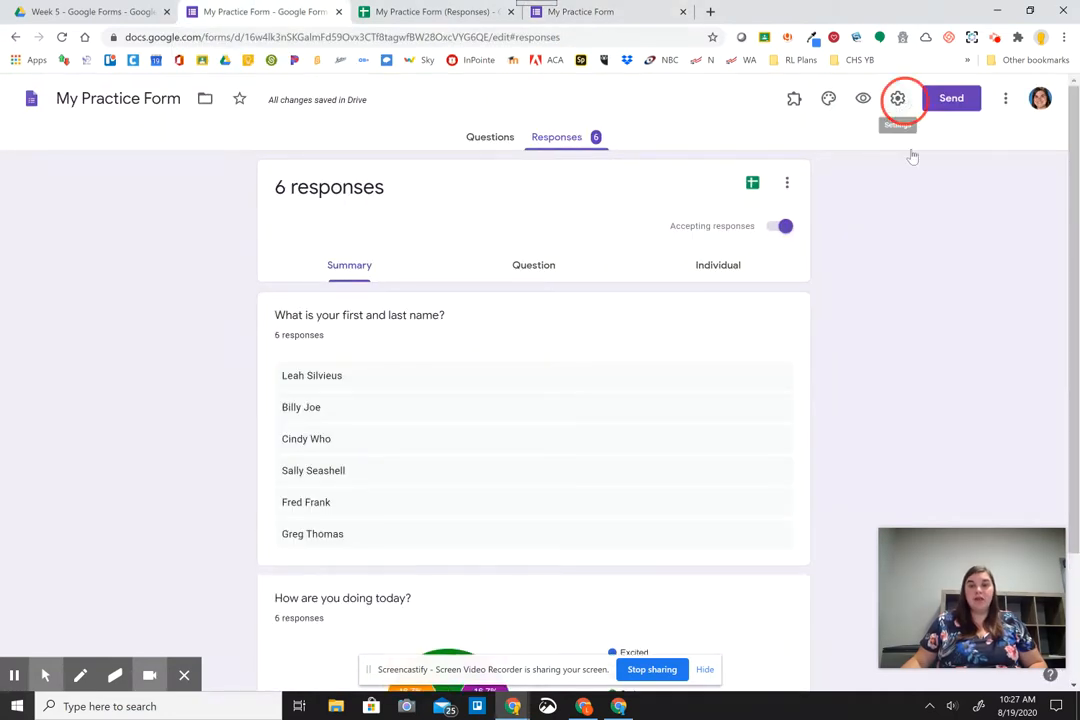
click(902, 309)
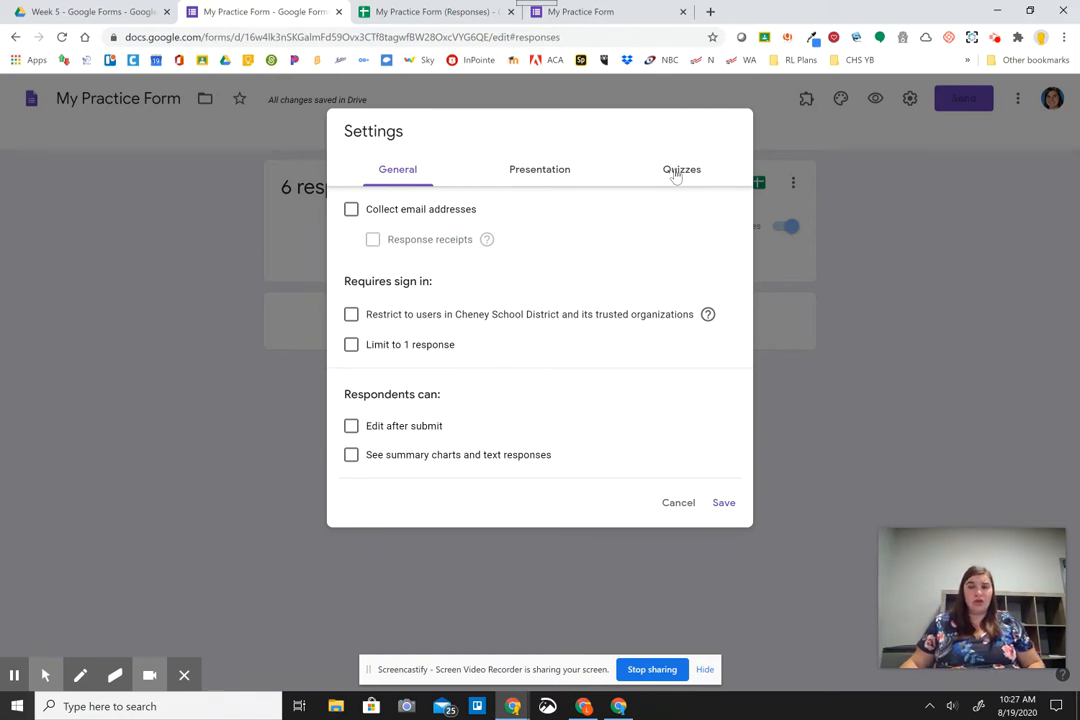
click(676, 175)
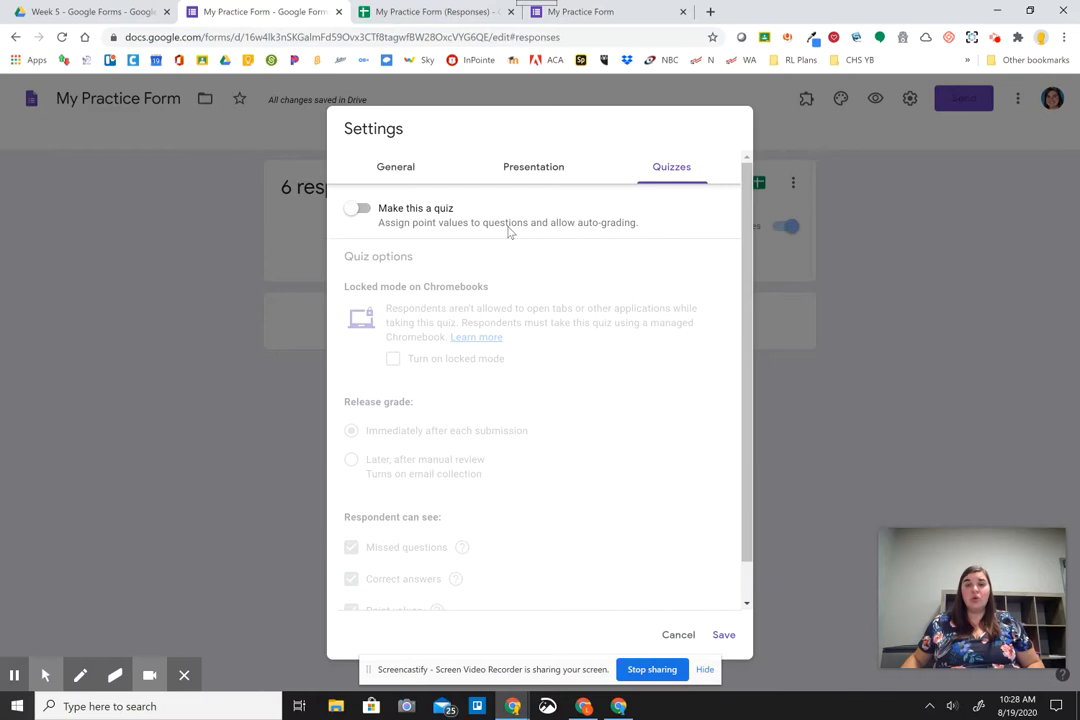
Review the quiz options and save the settings with the quiz still off.
click(360, 210)
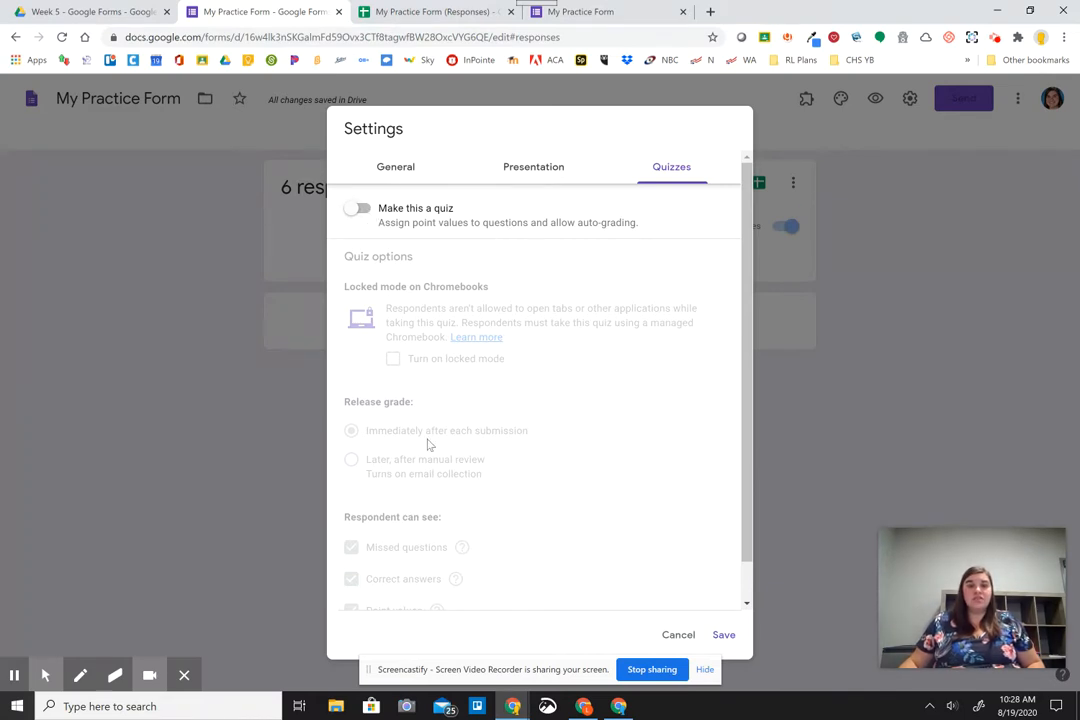
scroll(428, 444, down, 1)
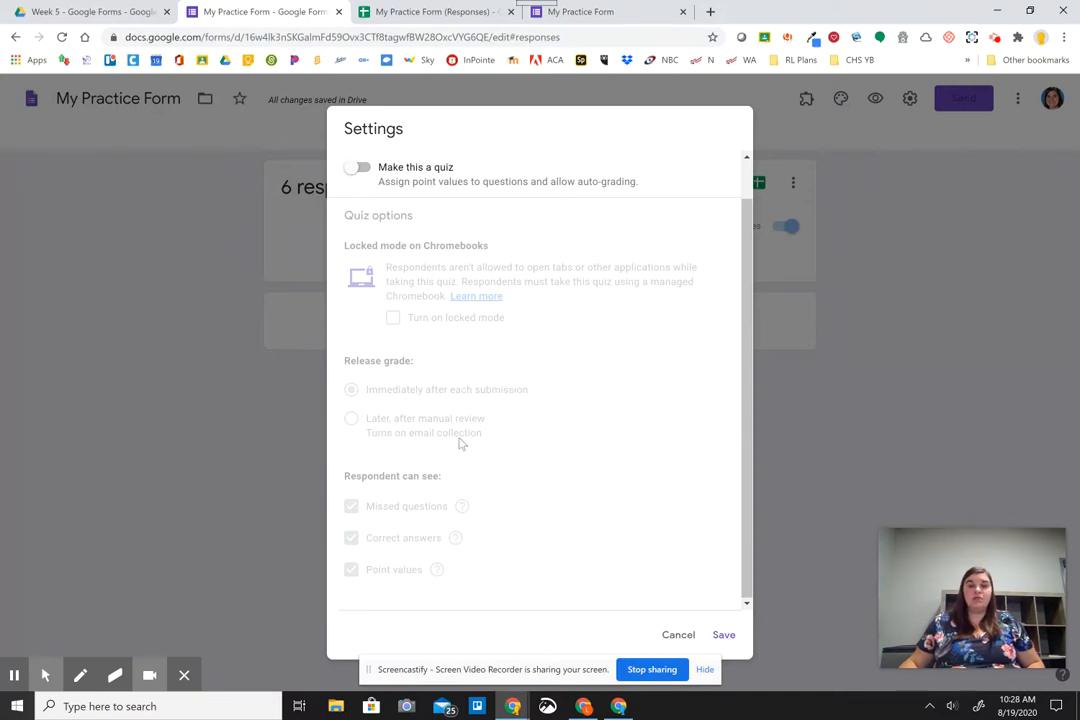
double_click(384, 567)
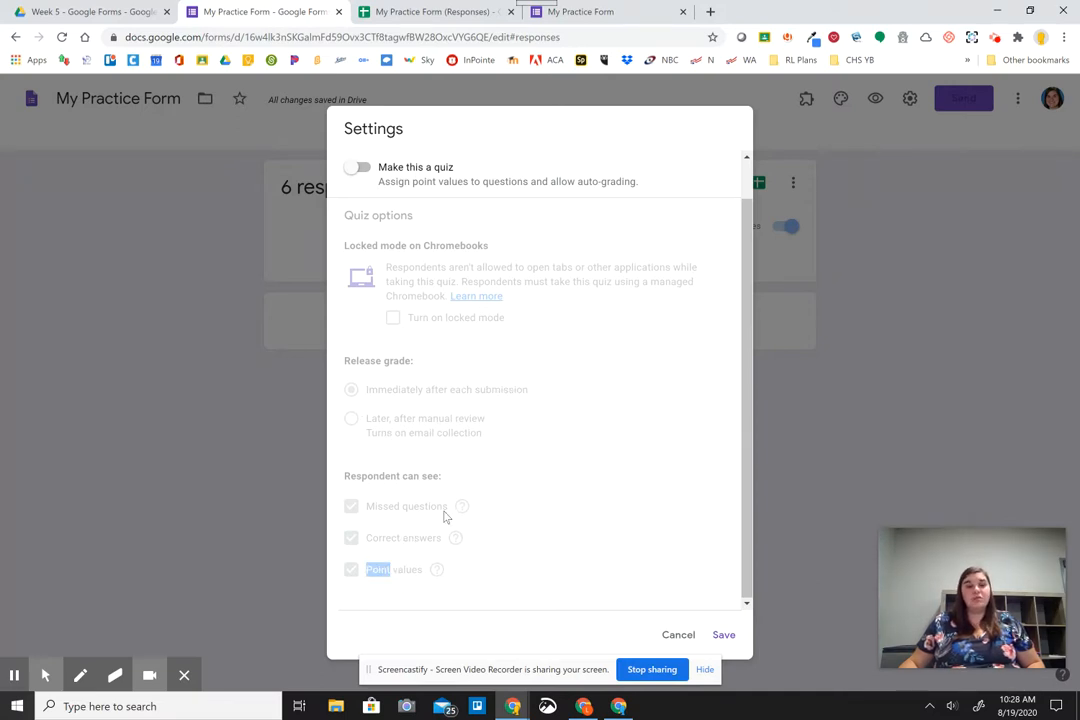
click(395, 583)
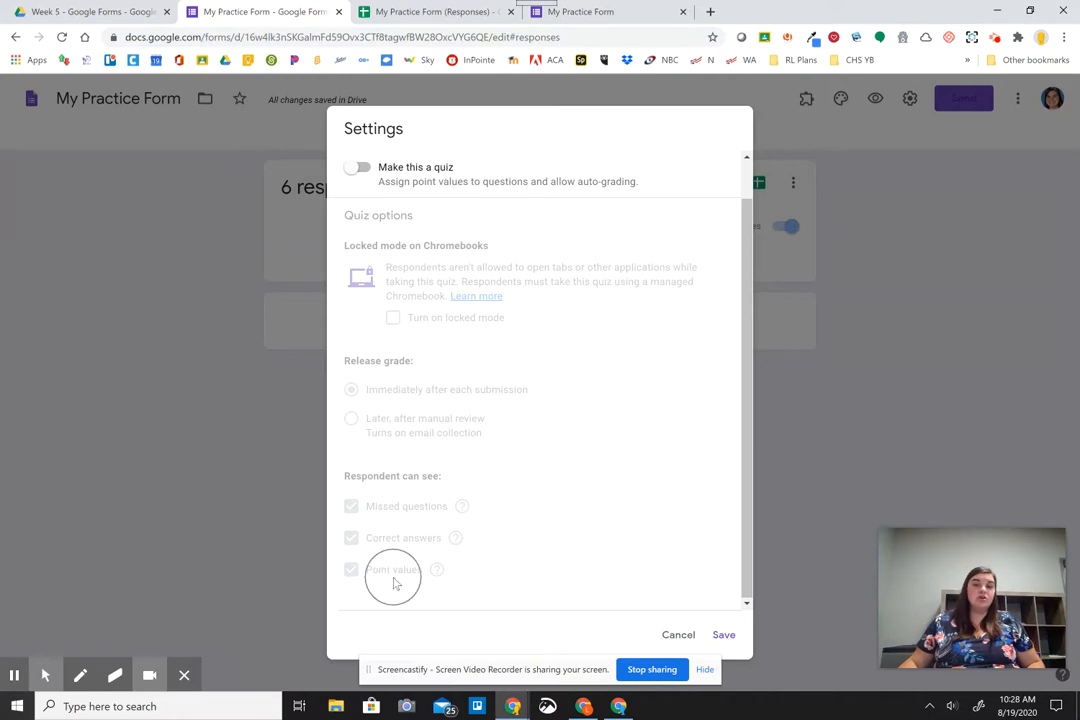
scroll(437, 191, up, 2)
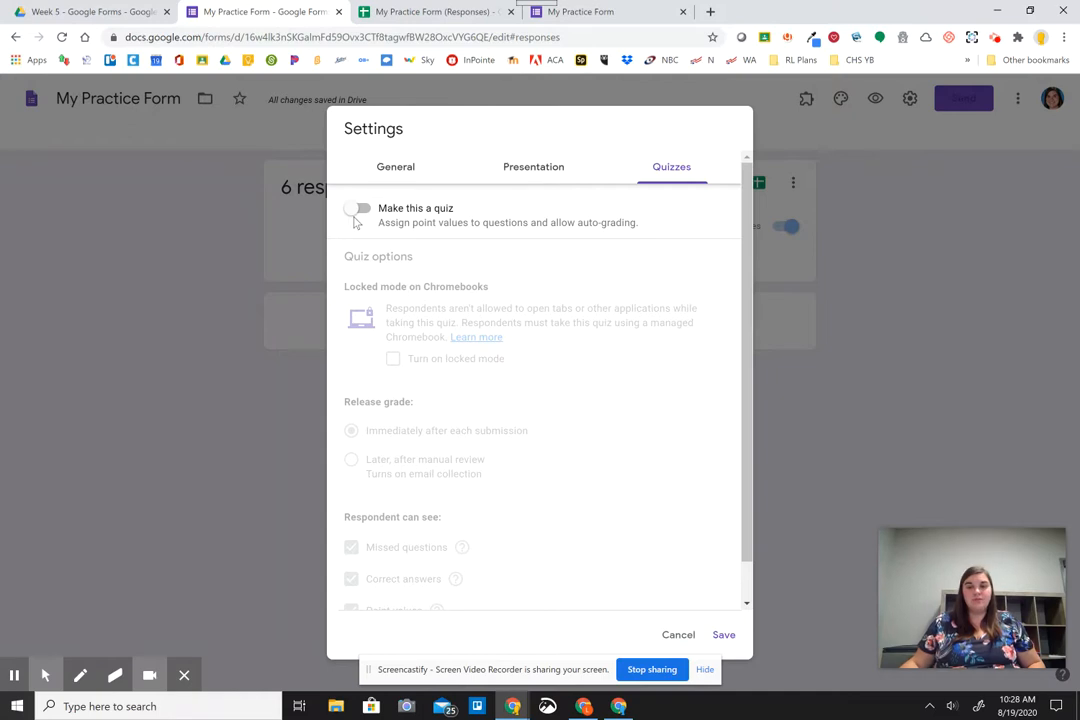
click(725, 636)
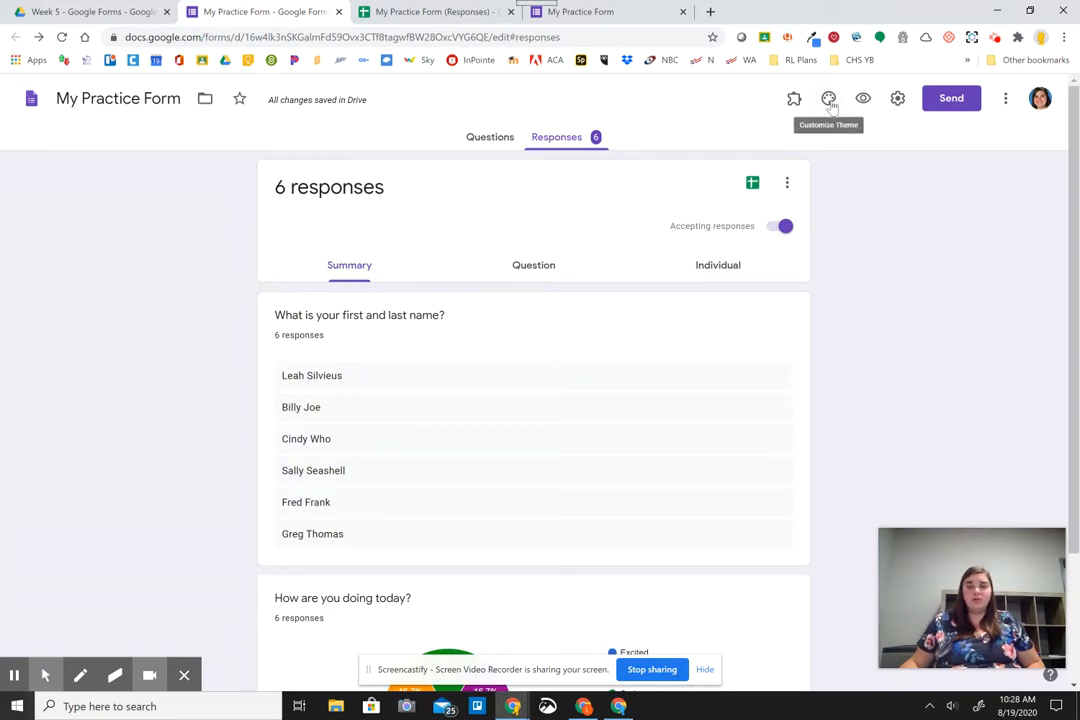
Insert the colored pencils and lights image from Sports and games as the header.
key(ctrl)
key(ctrl)
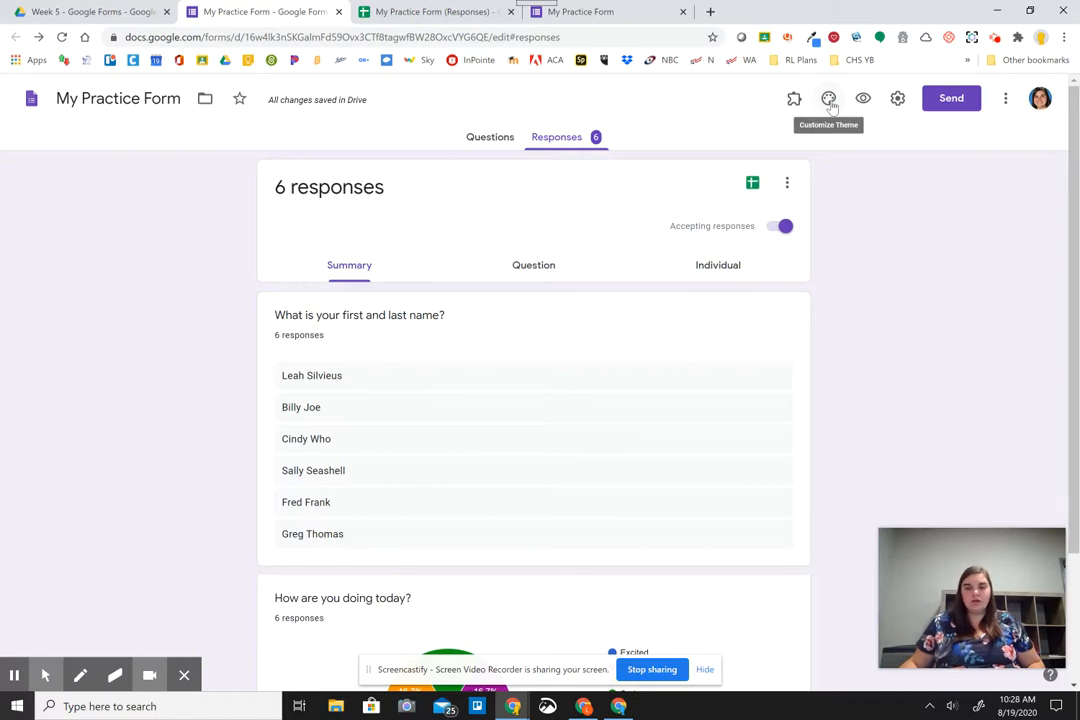
click(829, 99)
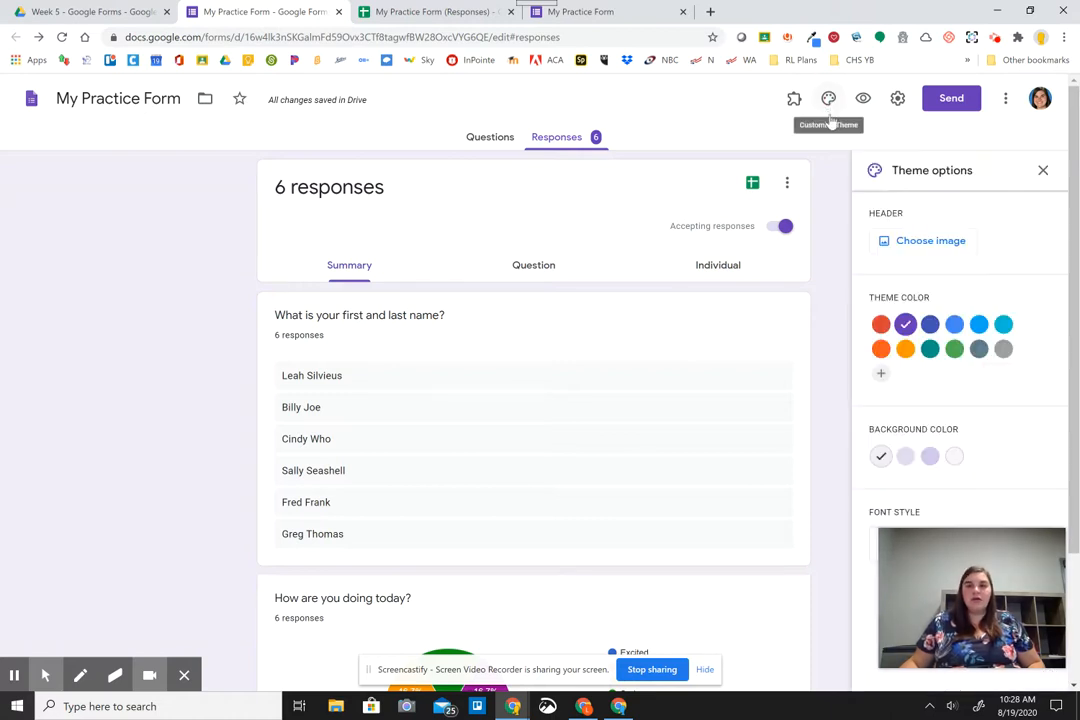
click(931, 246)
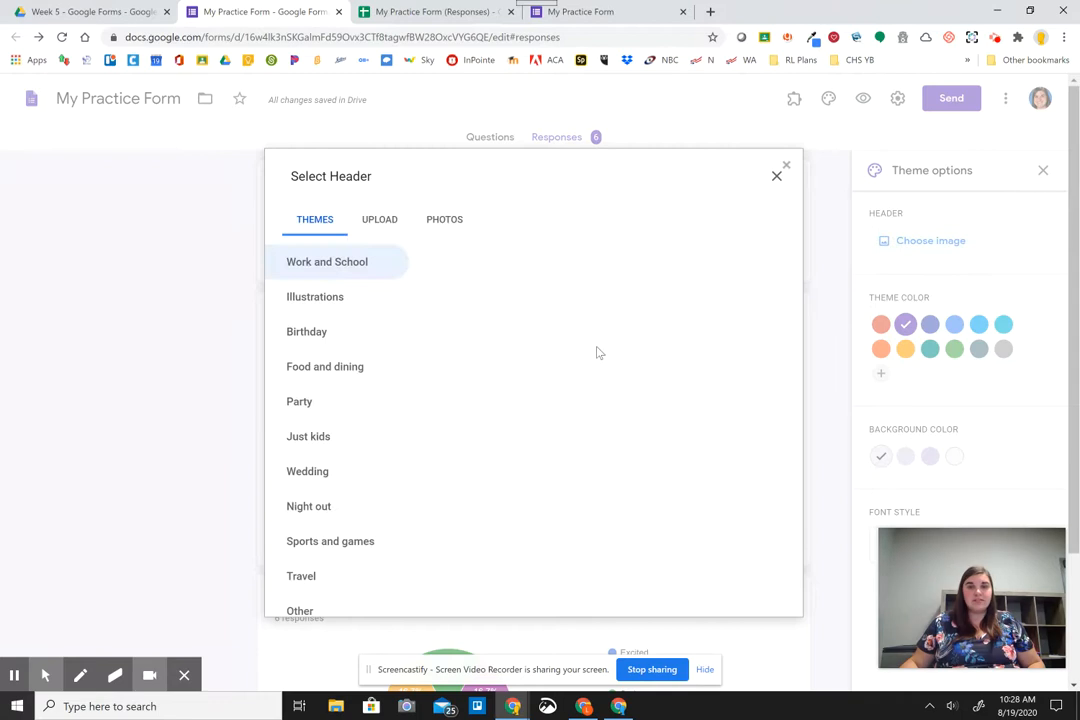
click(315, 296)
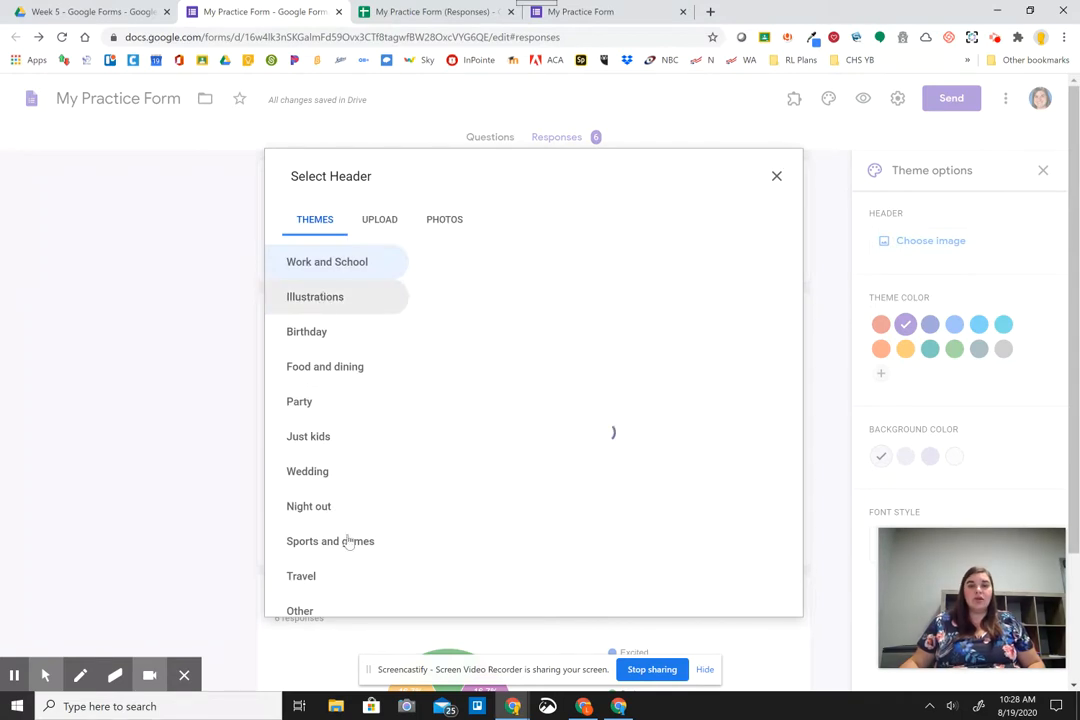
click(348, 541)
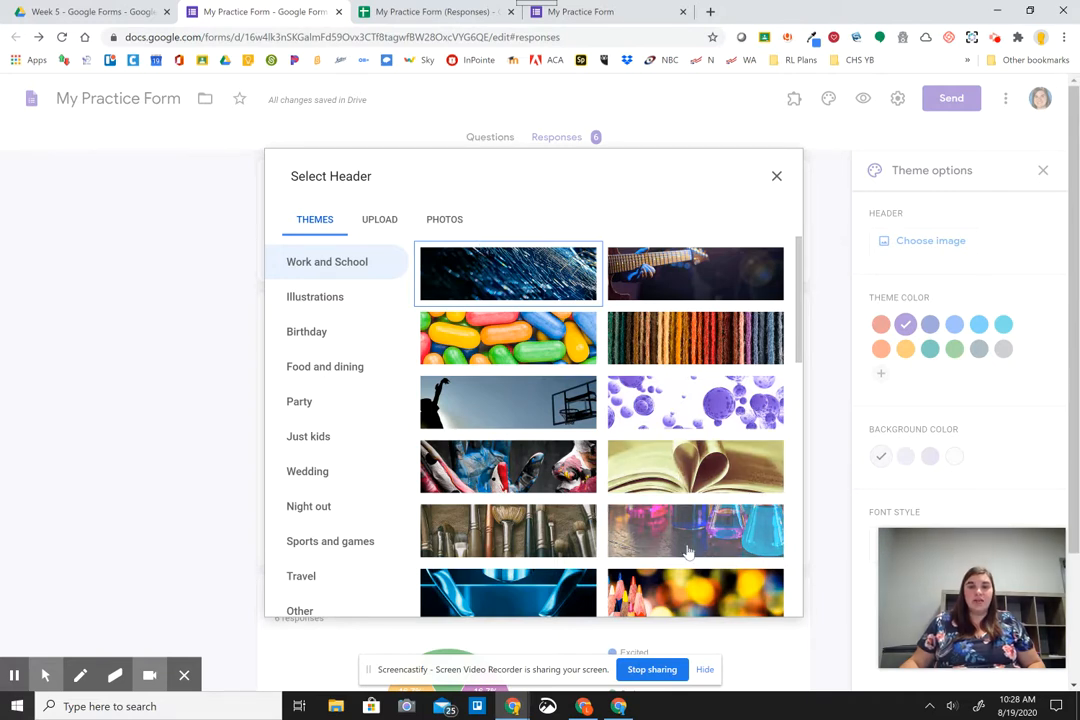
click(685, 585)
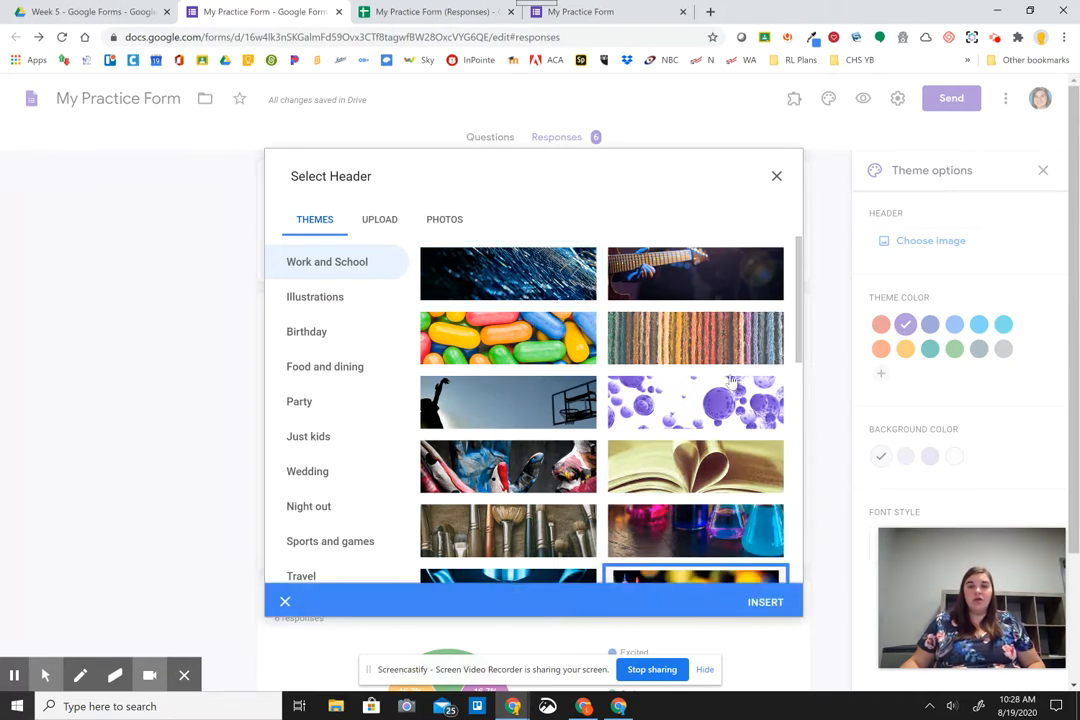
click(766, 601)
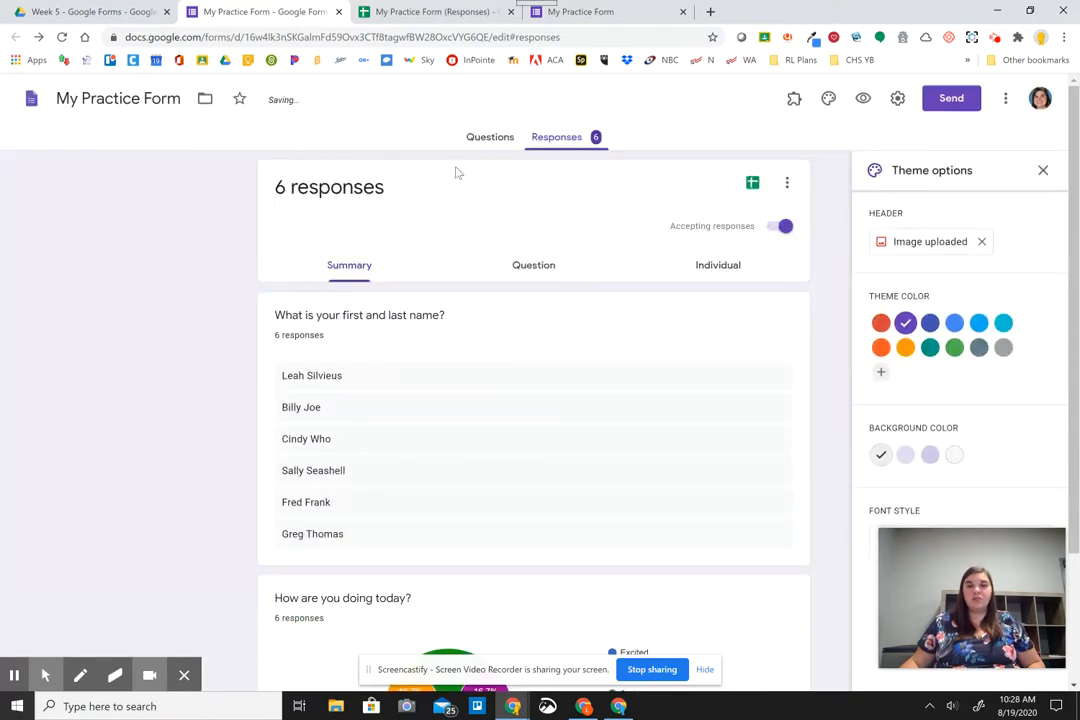
Set a dark green theme color, pale green background and Formal font.
click(483, 140)
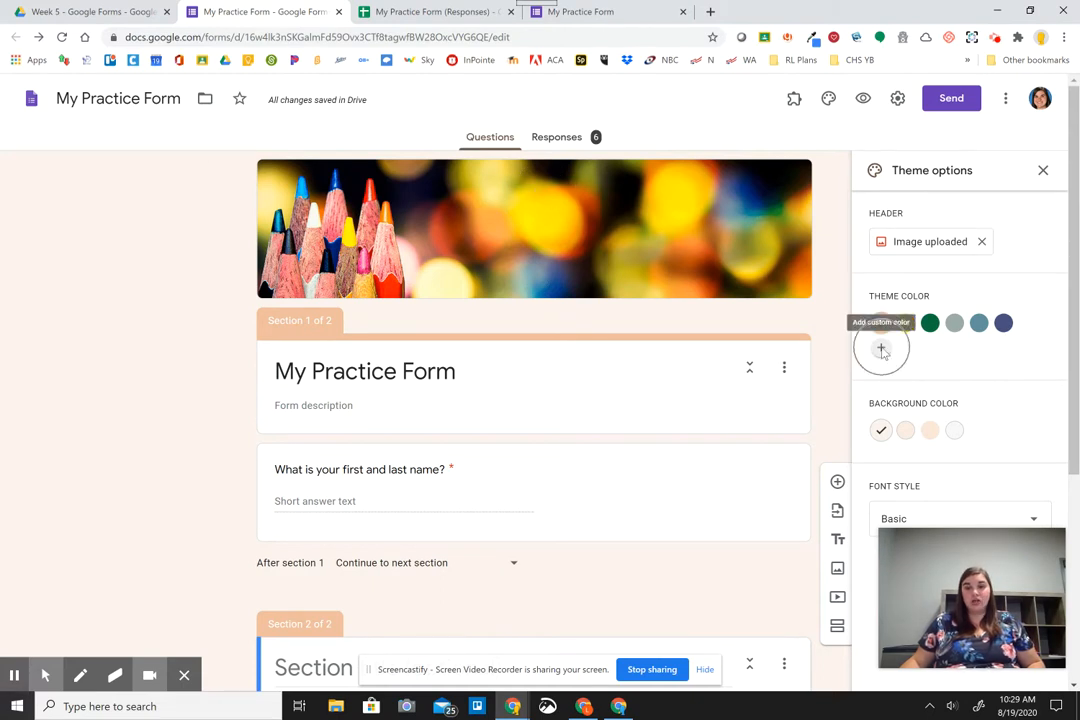
click(930, 324)
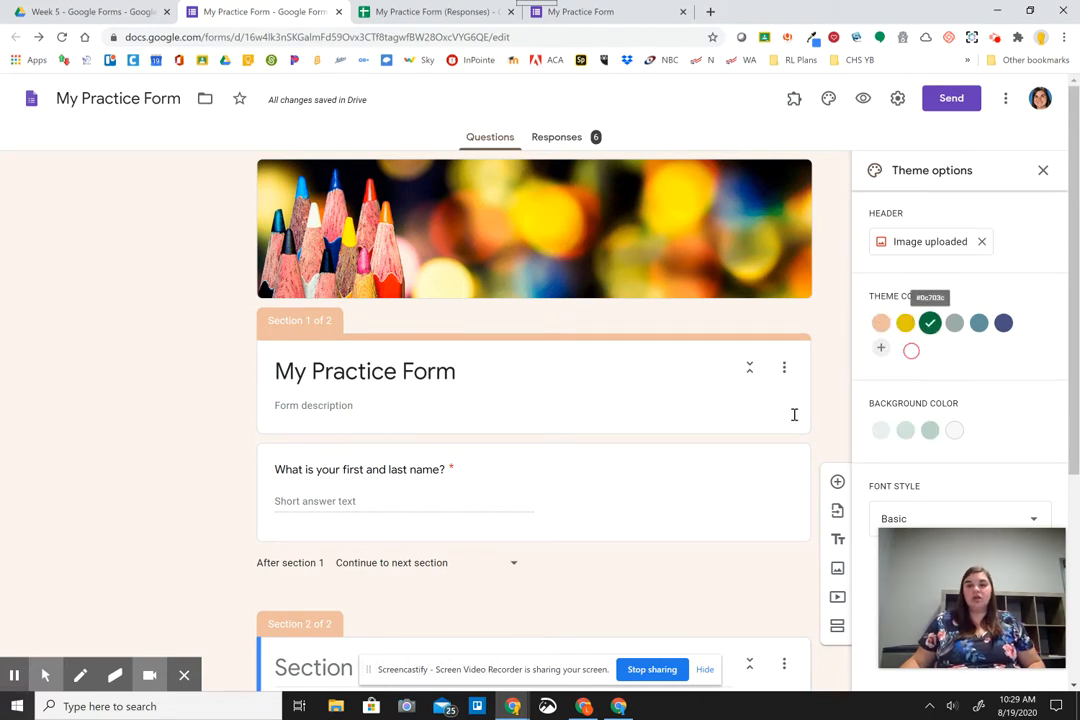
click(905, 430)
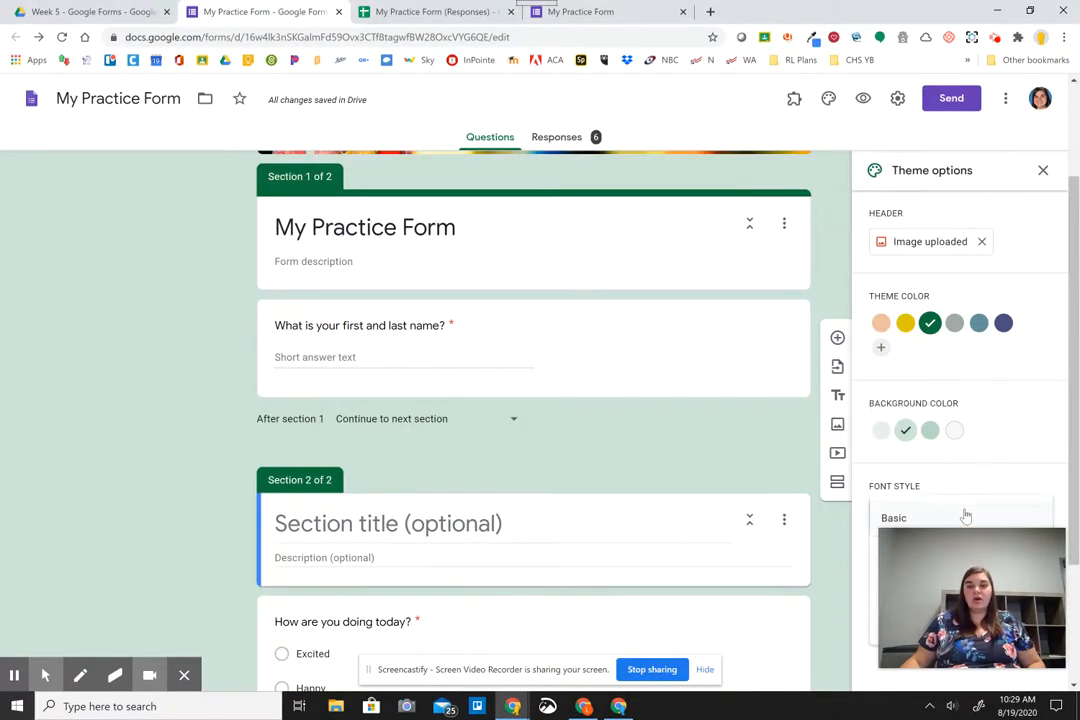
click(952, 516)
click(875, 595)
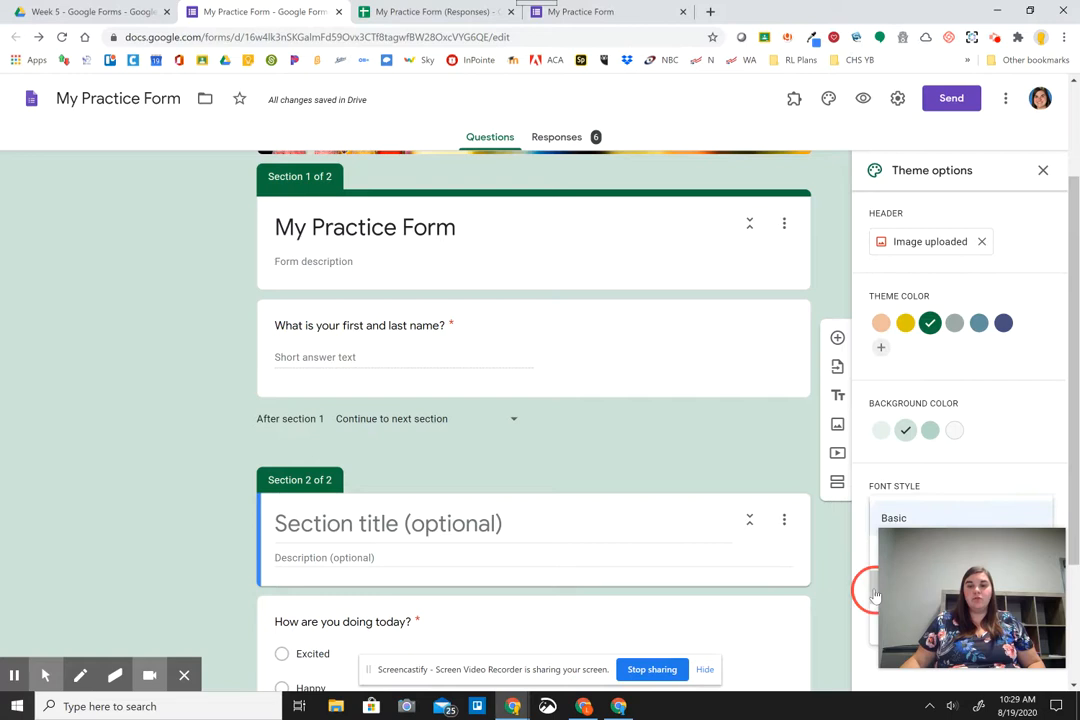
Close the theme options and preview the restyled form.
scroll(564, 436, up, 2)
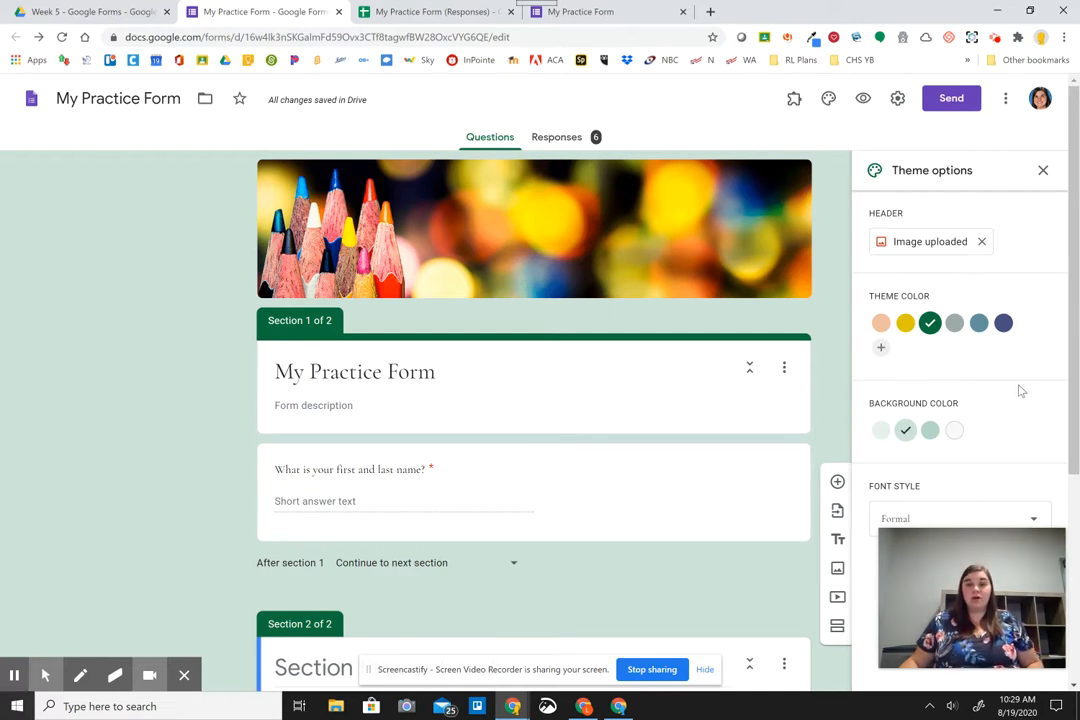
click(1043, 172)
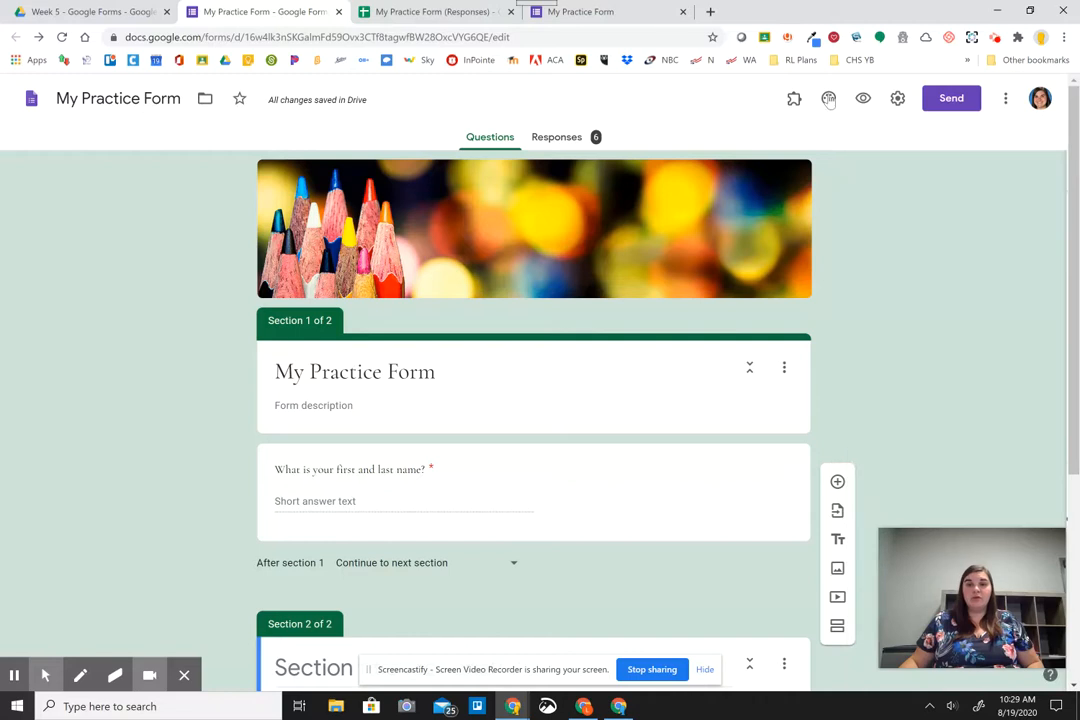
click(863, 100)
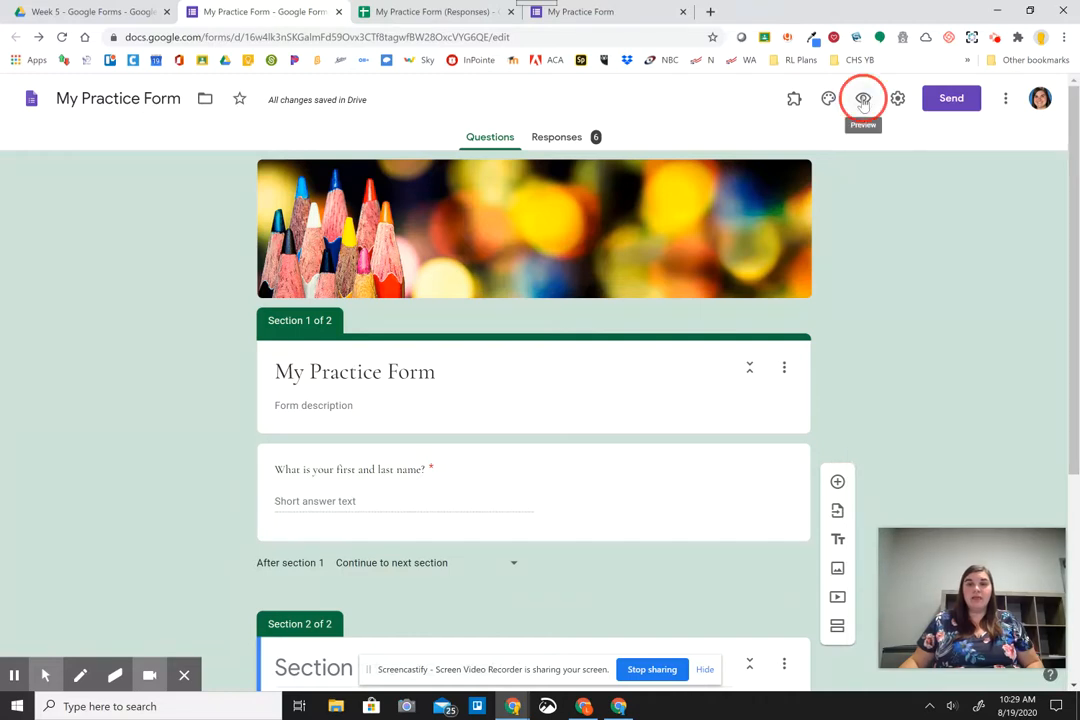